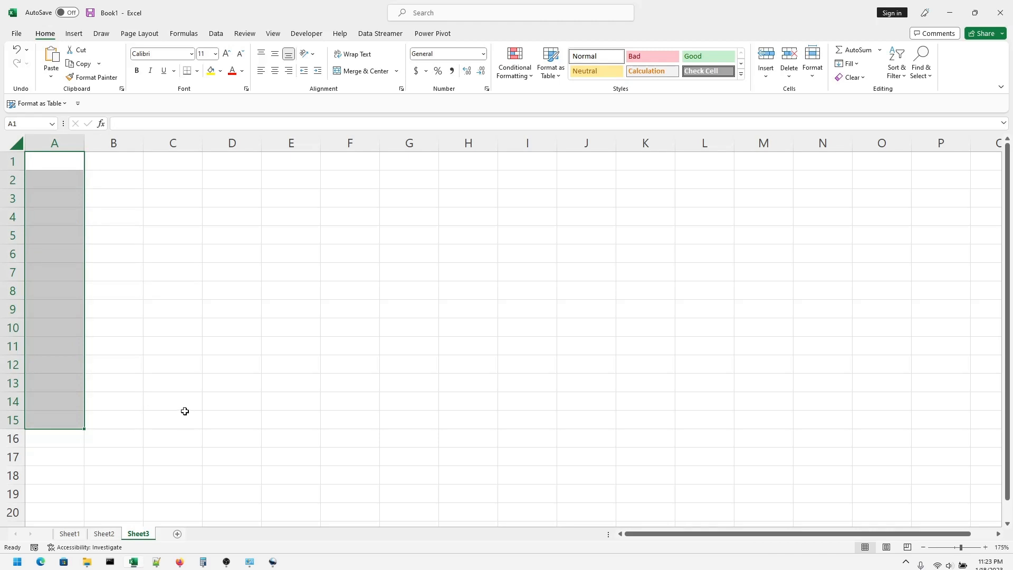
- Enter the number 1 in cell A1
click(149, 343)
double_click(67, 162)
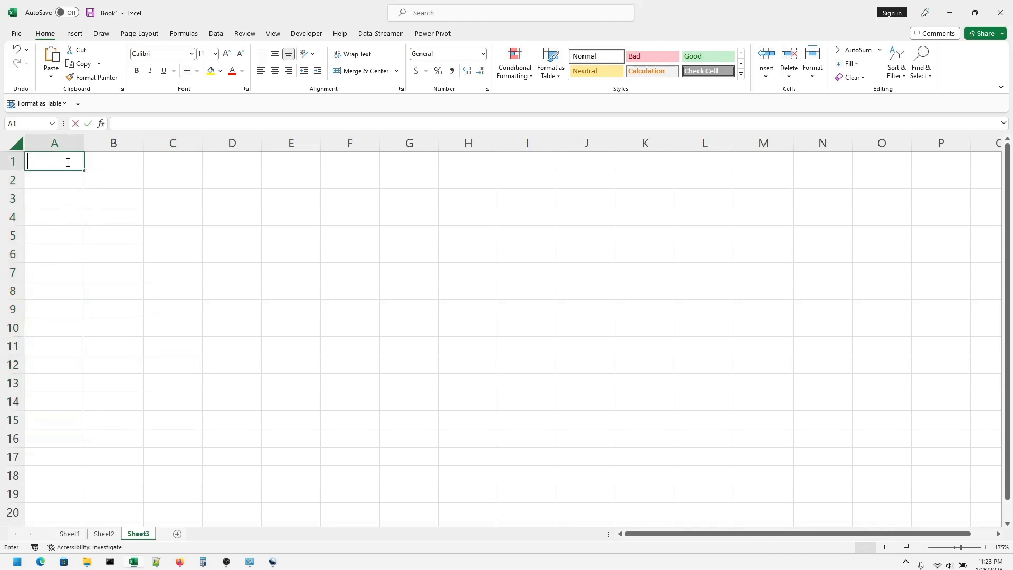
text(1)
click(124, 240)
- Extend the value in A1 down to A16 as a number series rather than copied cells
click(66, 164)
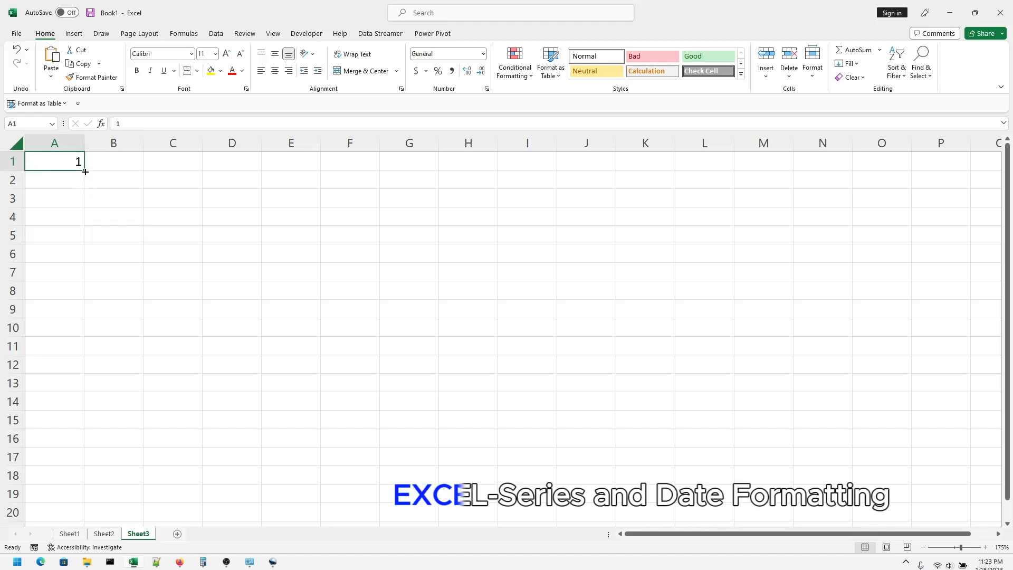
drag(85, 171, 81, 441)
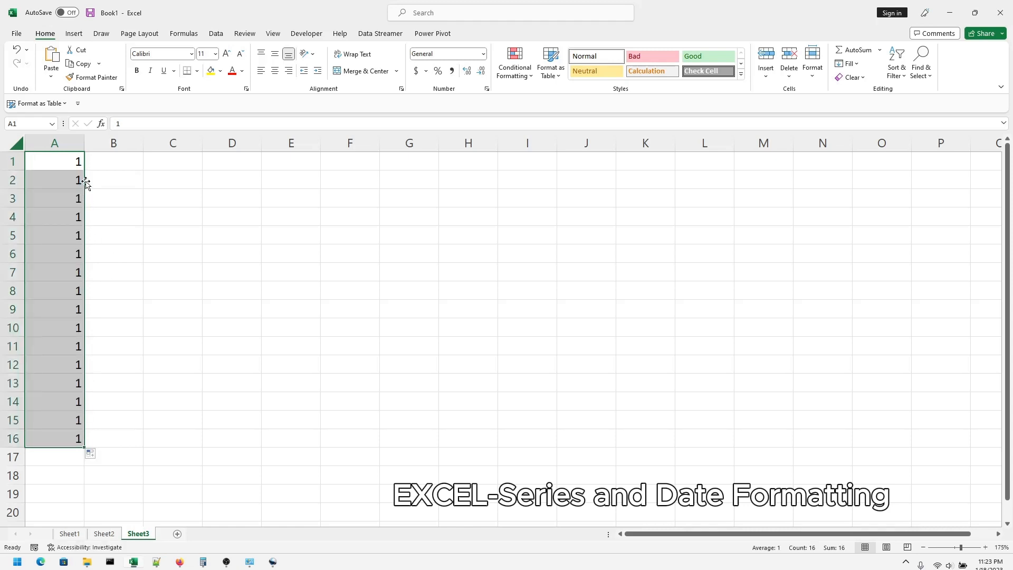
click(100, 456)
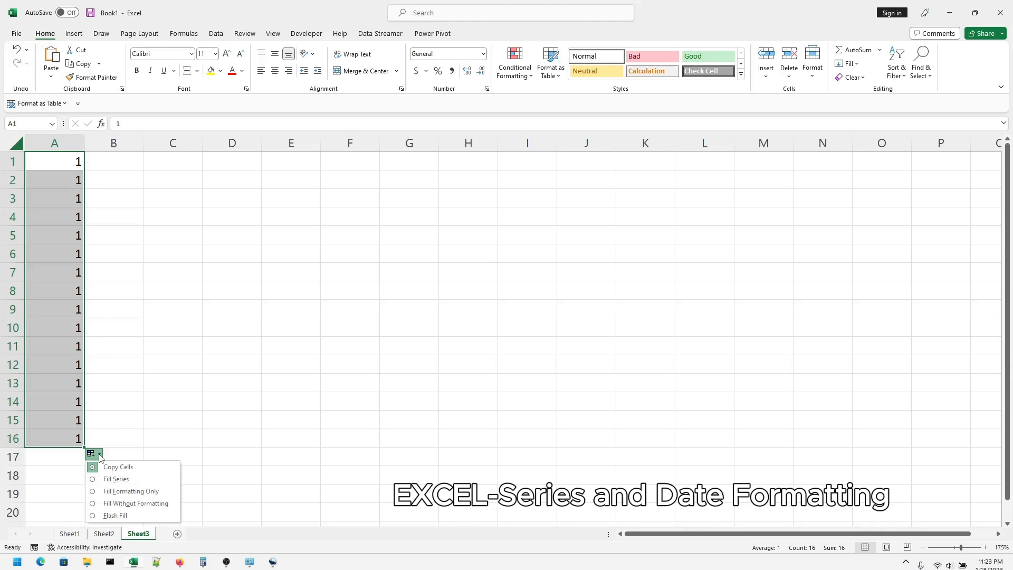
click(100, 480)
click(109, 363)
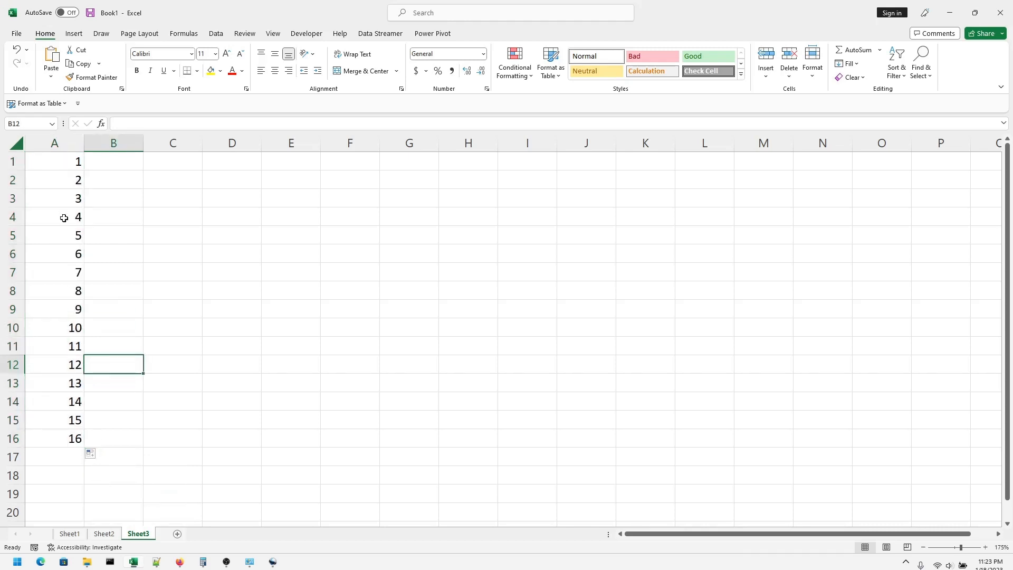
drag(74, 163, 65, 443)
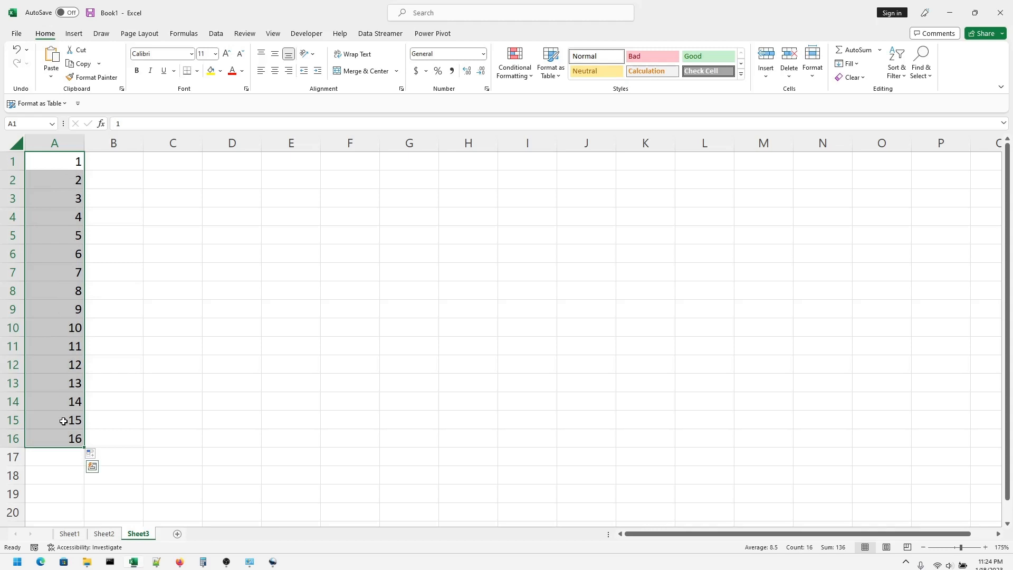
click(139, 349)
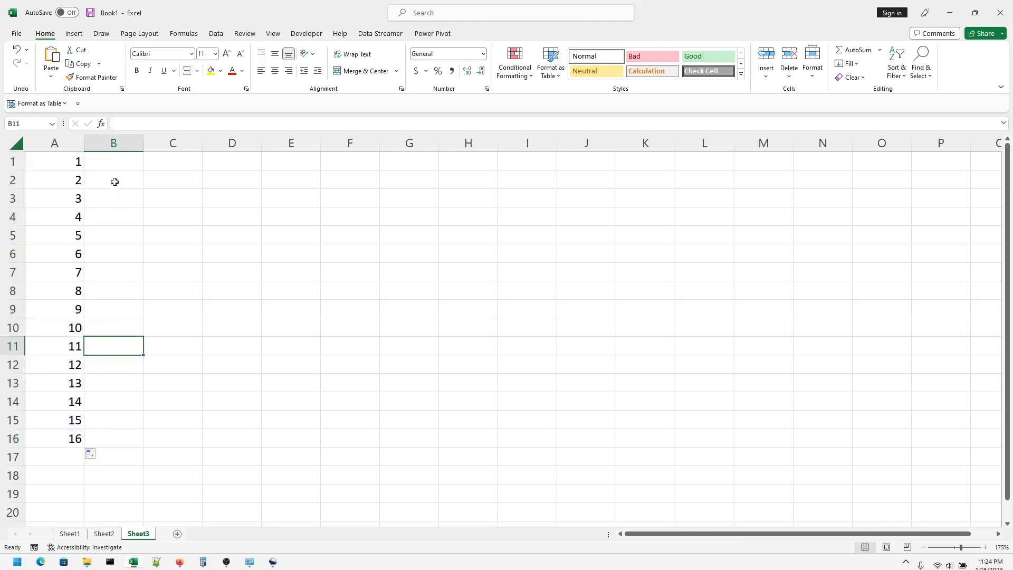
click(115, 165)
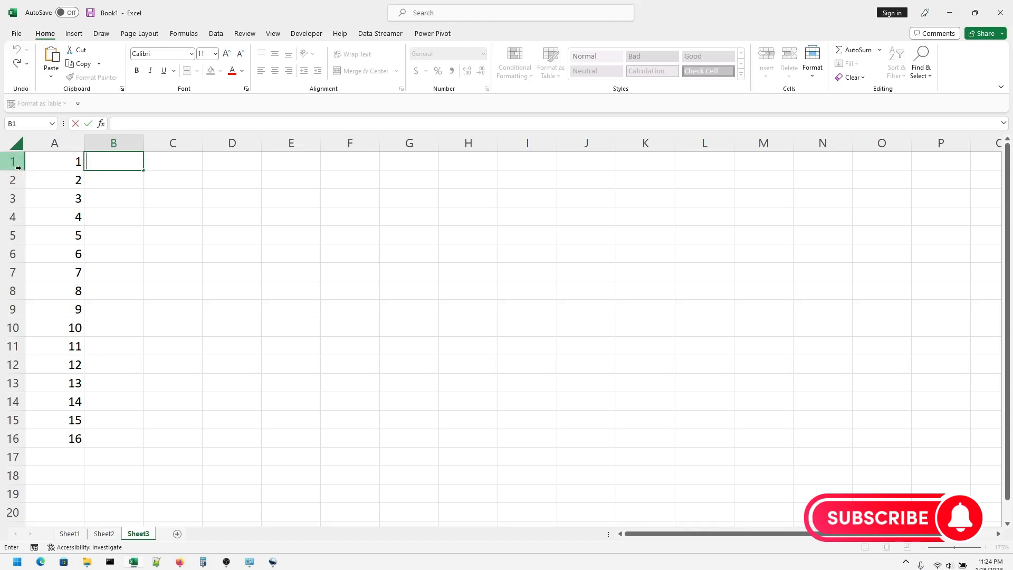
click(116, 187)
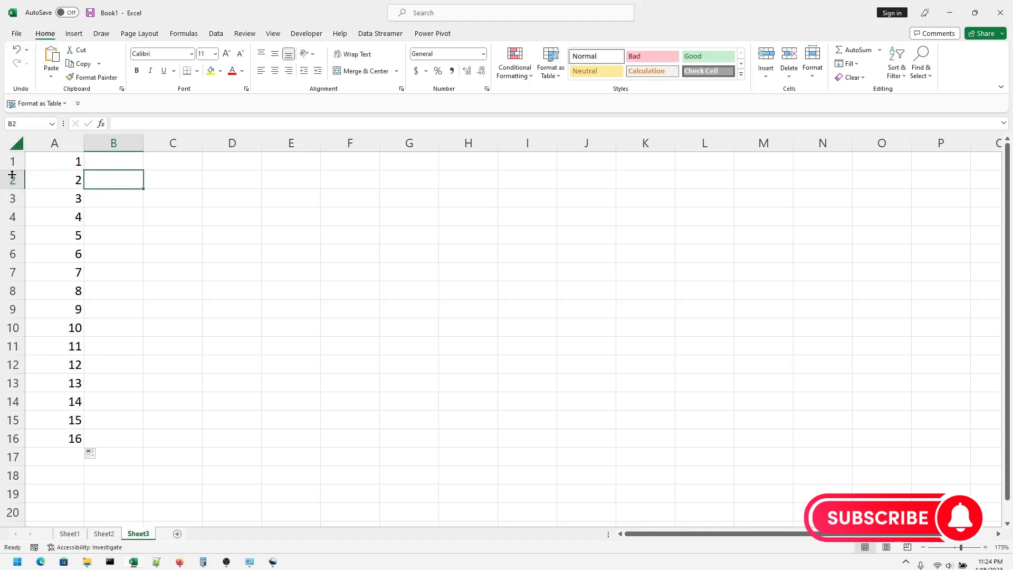
- Remove the number series from column A
click(55, 143)
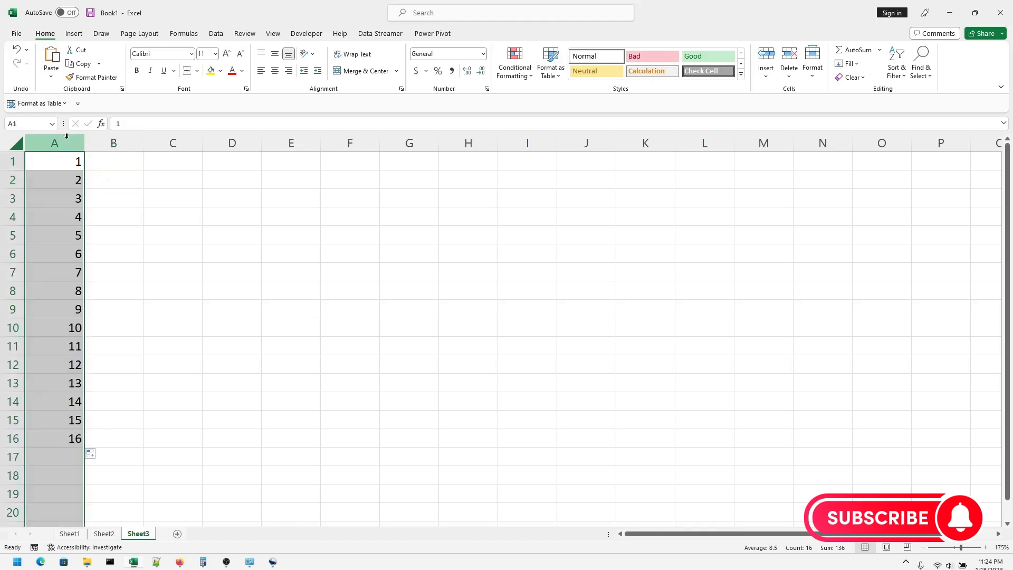
right_click(67, 142)
click(102, 258)
- Enter the heading "sl no" in cell A1 and the first serial number 1 in A2
double_click(77, 168)
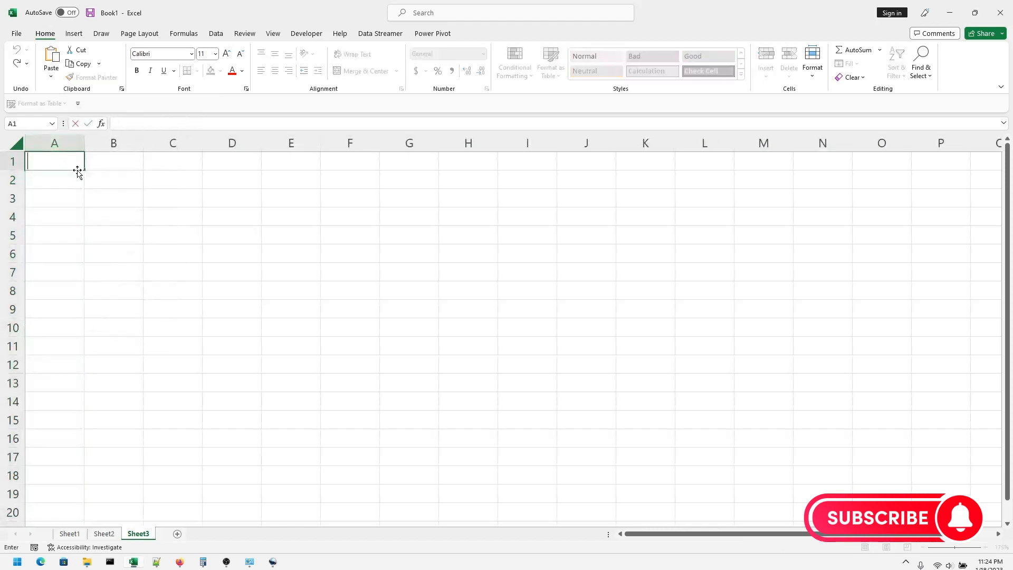
text(sl)
key(BackSpace)
key(BackSpace)
text(no)
click(79, 237)
click(50, 185)
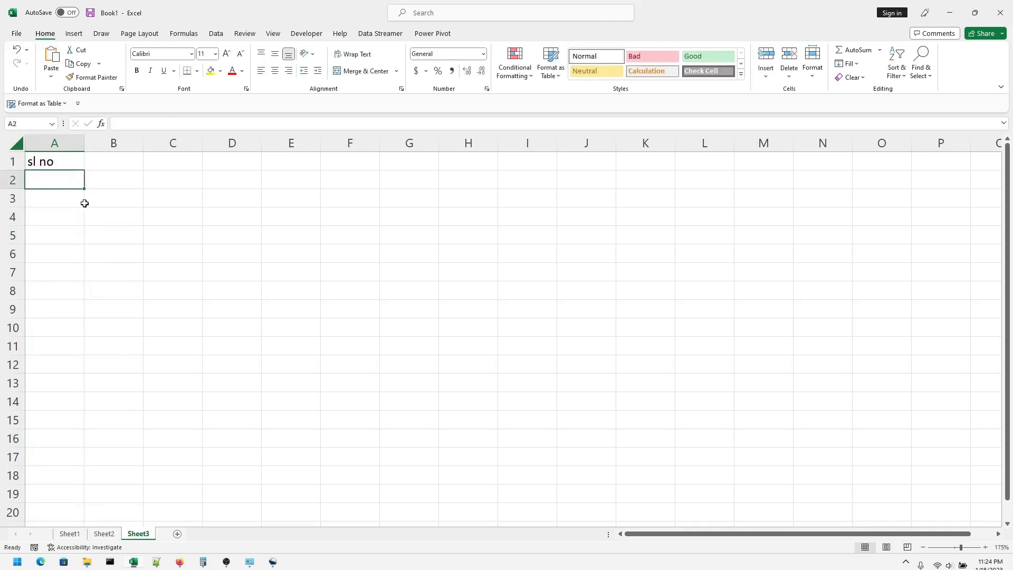
text(1)
click(95, 232)
- Extend the value in A2 down to A20 as a series of serial numbers using the Fill Series option
click(64, 194)
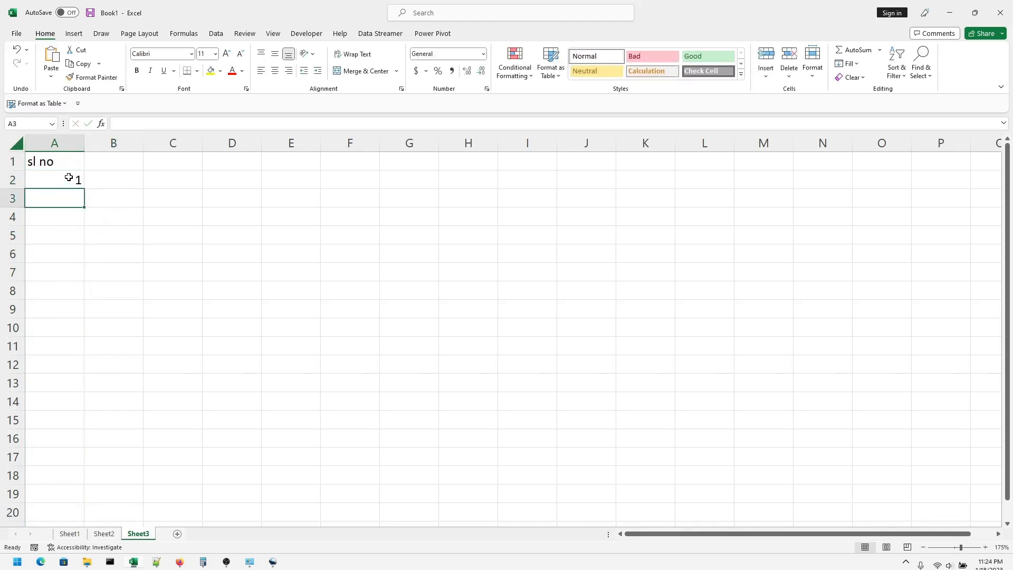
click(68, 177)
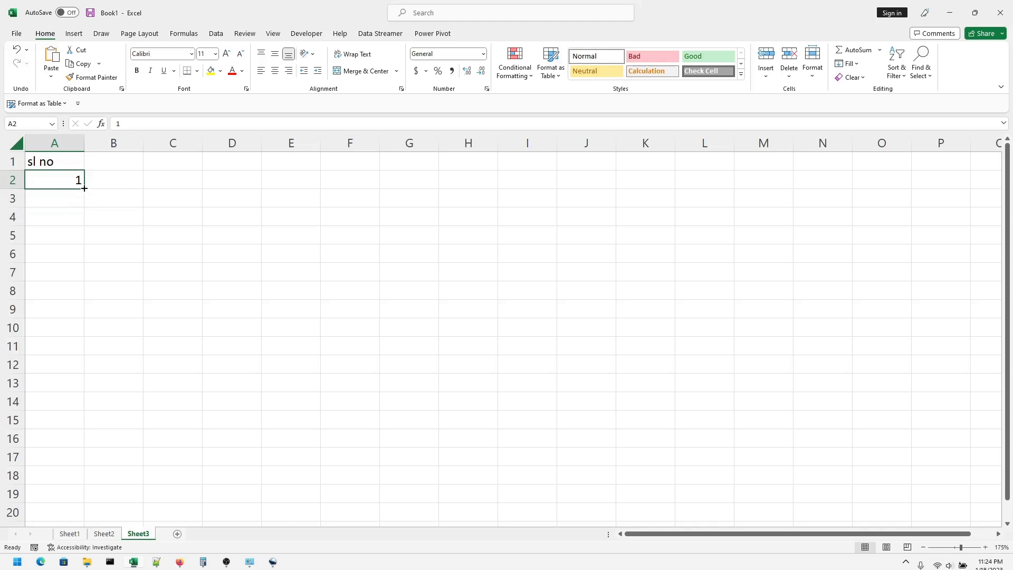
drag(85, 188, 82, 506)
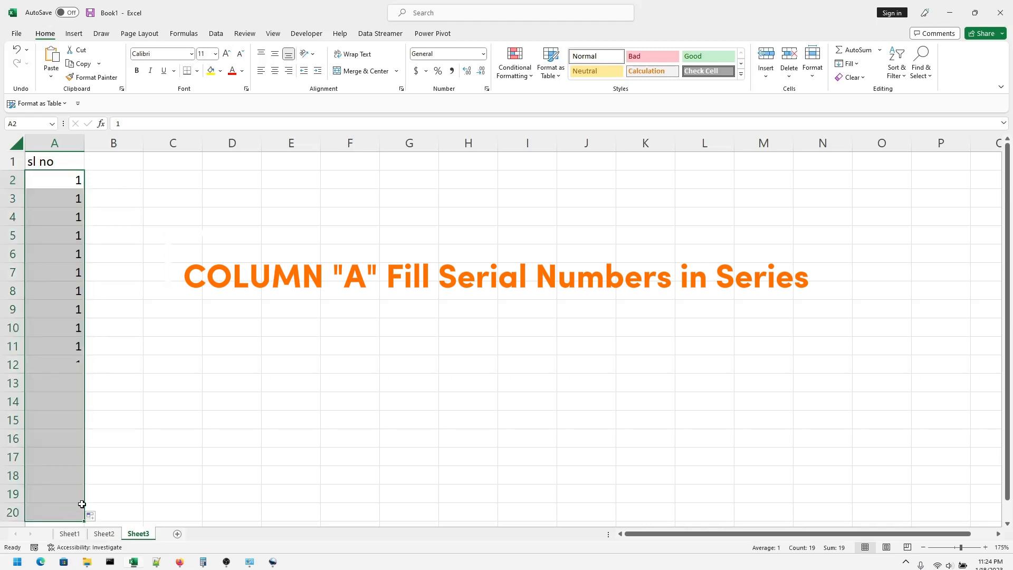
scroll(167, 403, down, 4)
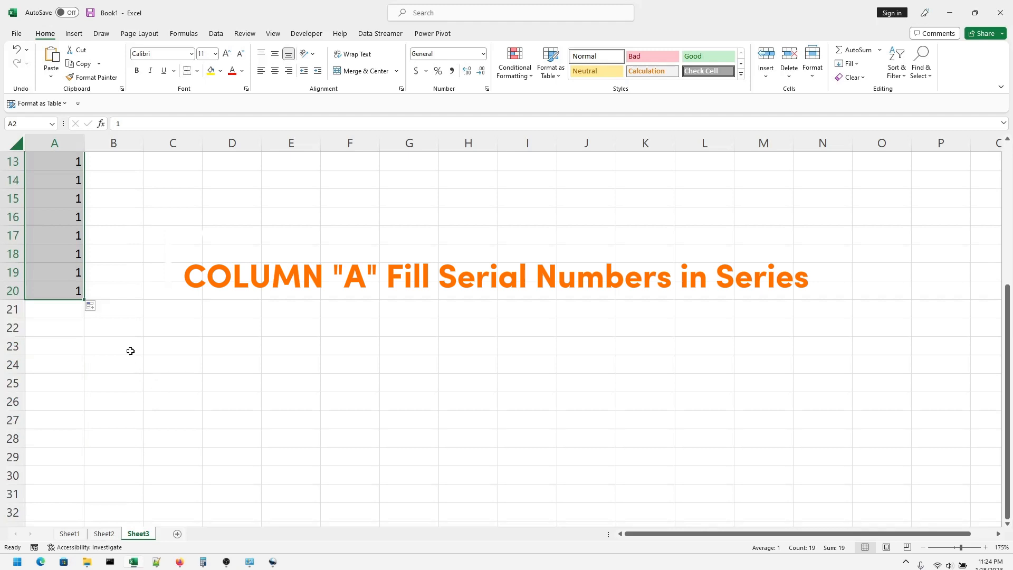
click(91, 306)
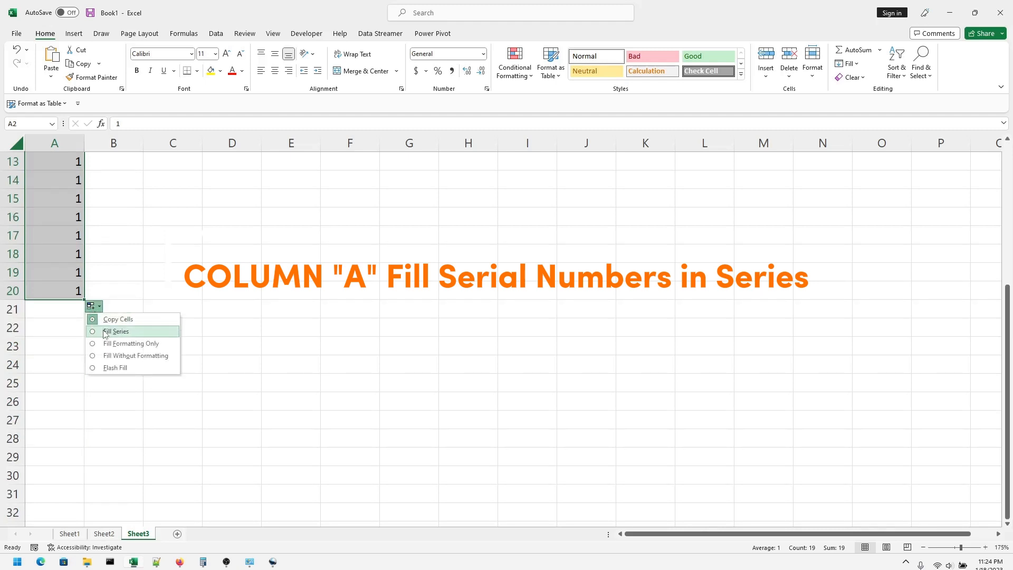
click(104, 331)
scroll(178, 294, up, 4)
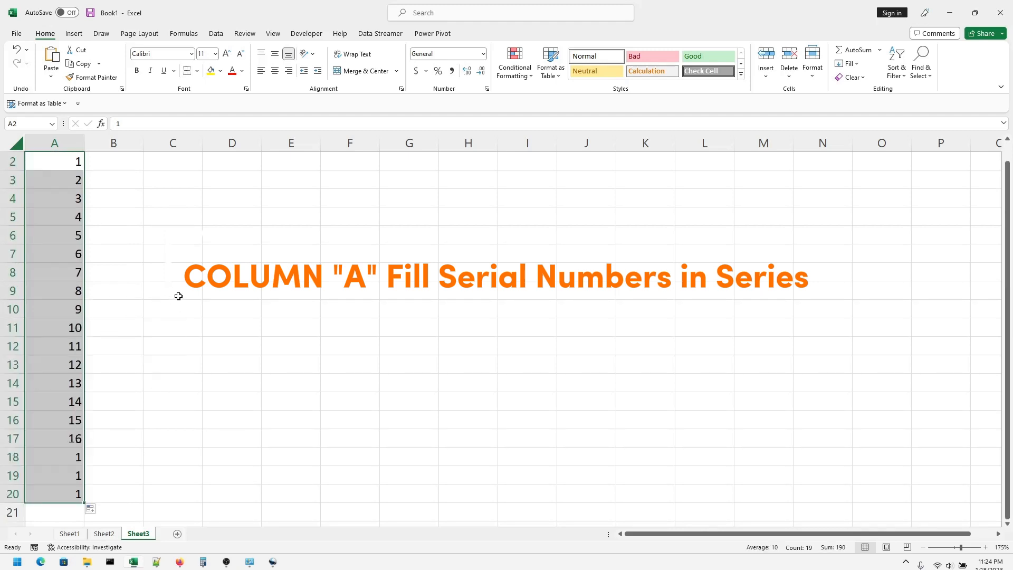
scroll(178, 294, down, 2)
scroll(179, 296, up, 2)
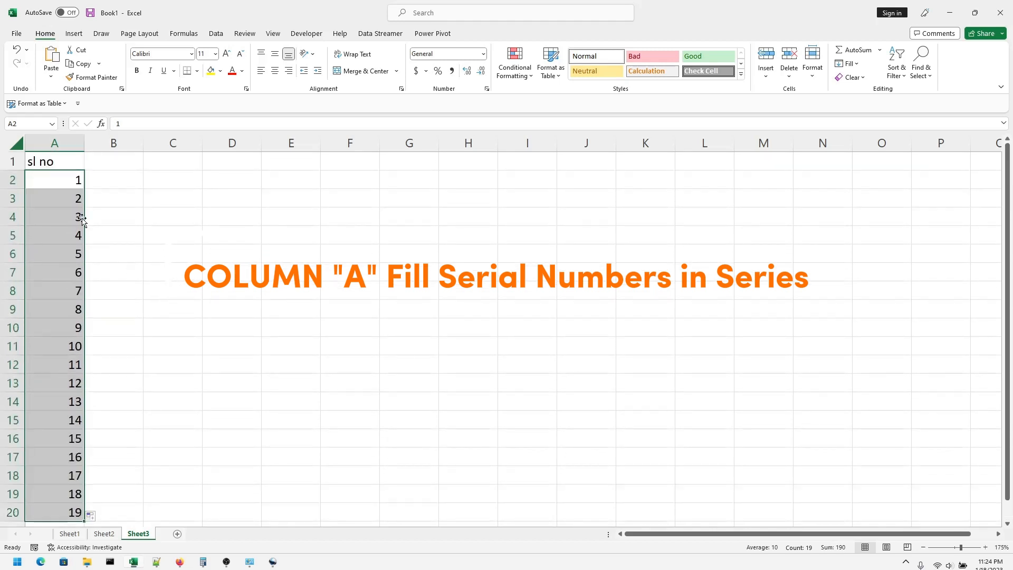
- Examine the filled serial numbers in column A from row 2 down to row 20
click(69, 186)
drag(69, 184, 76, 514)
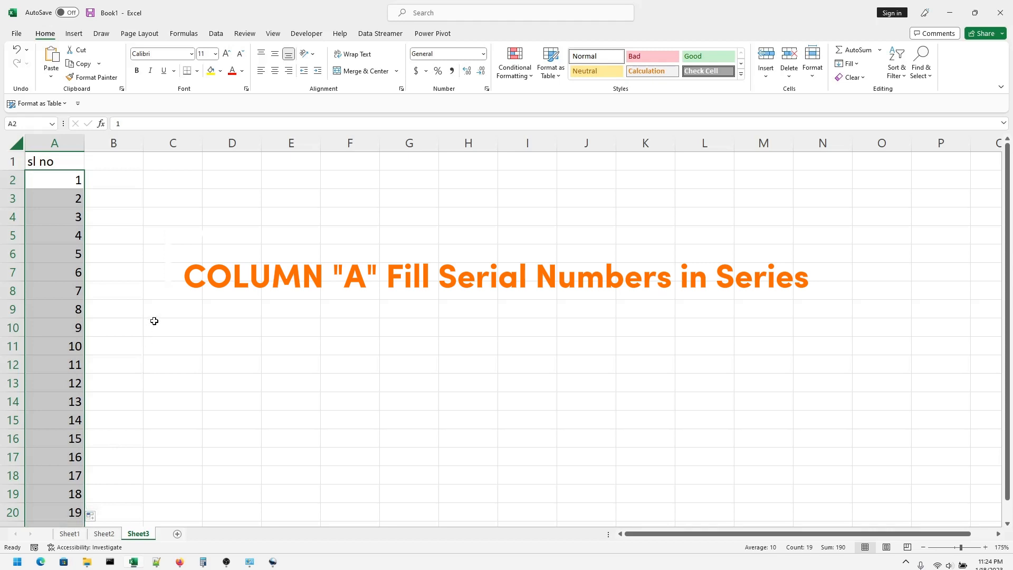
scroll(154, 319, down, 2)
scroll(156, 321, up, 2)
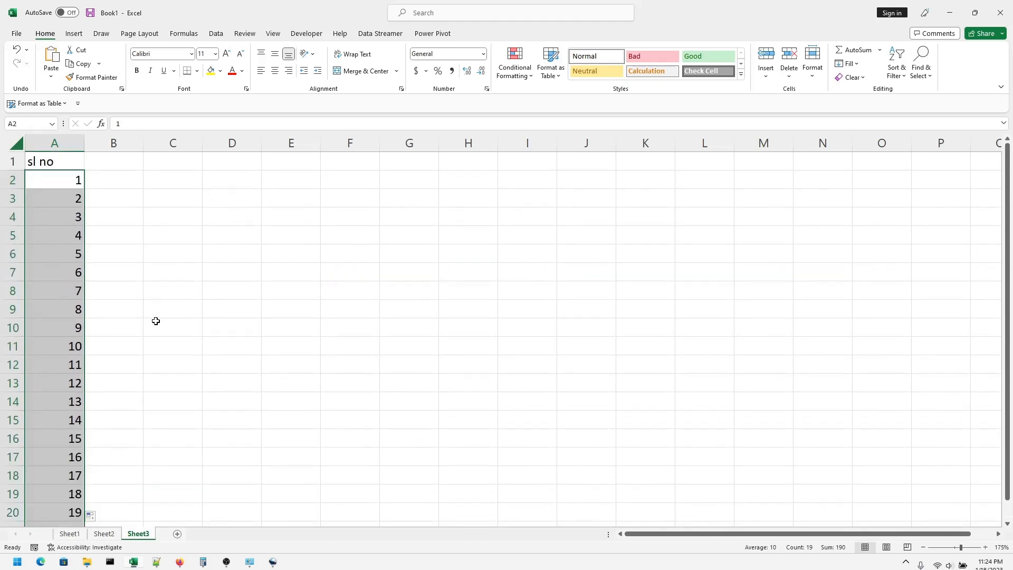
click(156, 320)
click(75, 181)
scroll(118, 314, down, 4)
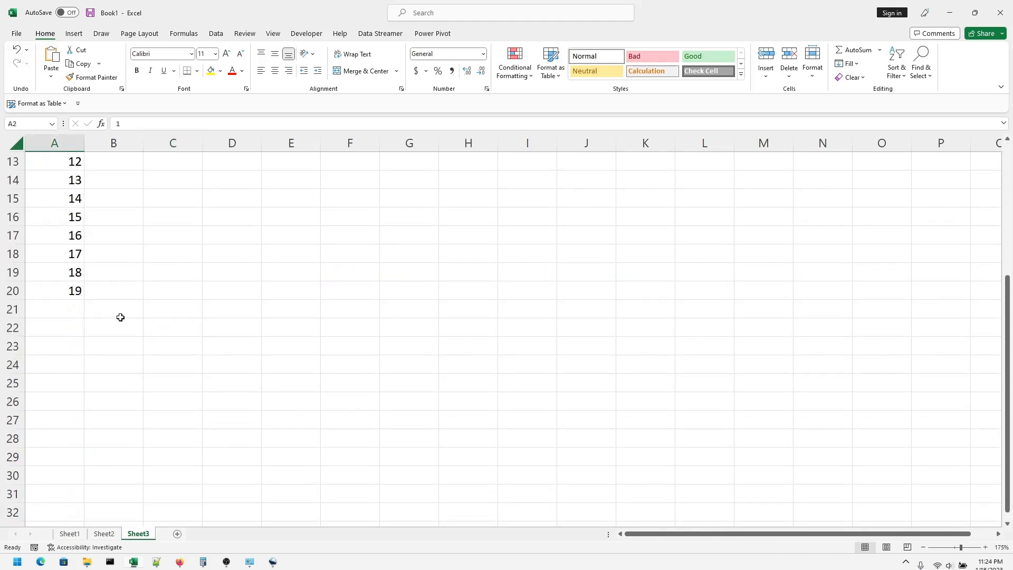
scroll(119, 317, up, 4)
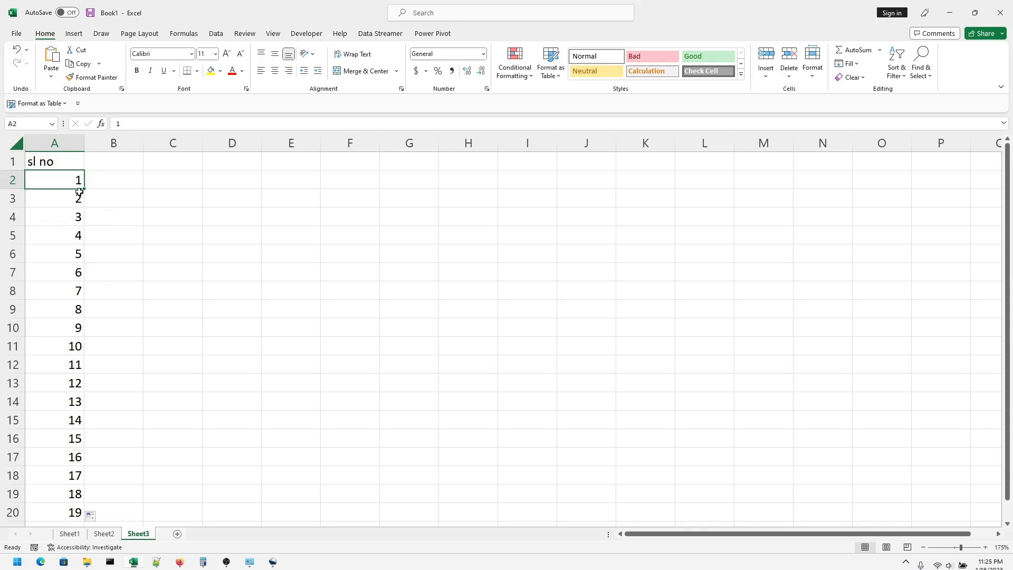
scroll(81, 217, down, 2)
scroll(88, 227, up, 2)
click(107, 182)
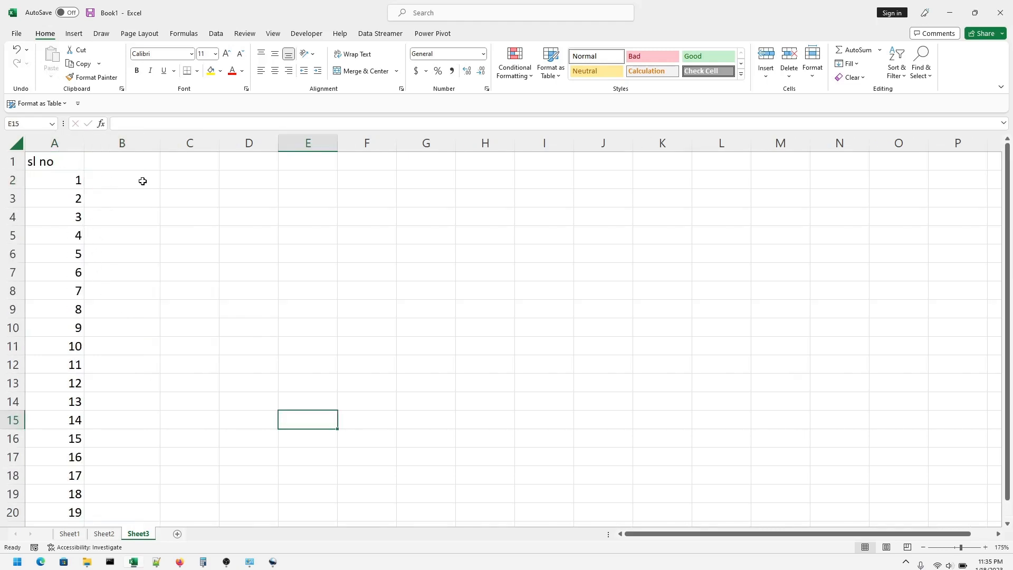
- Enter the heading "Date" in cell C1
click(189, 182)
double_click(183, 160)
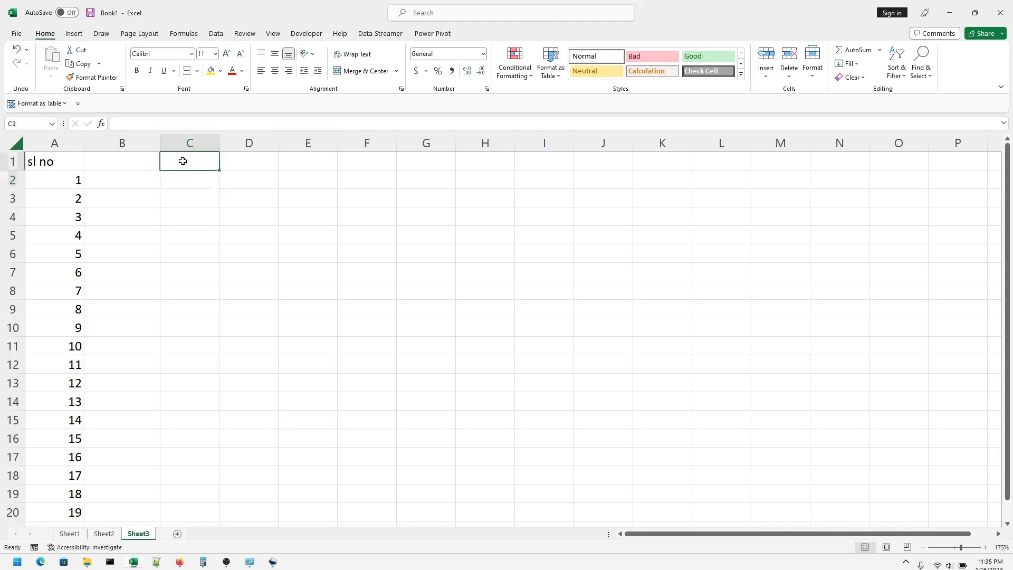
text(Date)
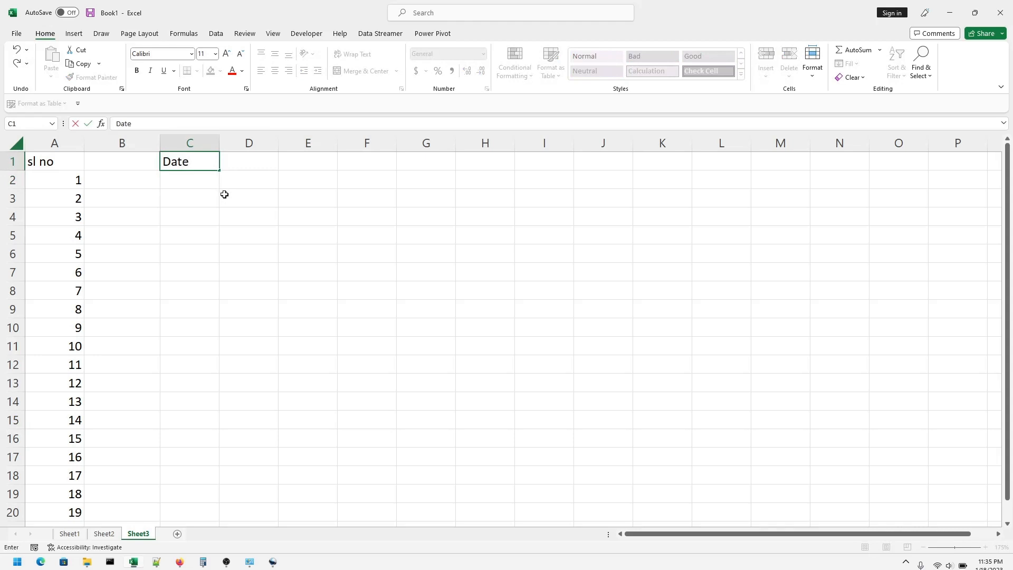
click(226, 228)
- Enter the date 01/01/2023 in cell C2 and autofit the width of column C
click(188, 181)
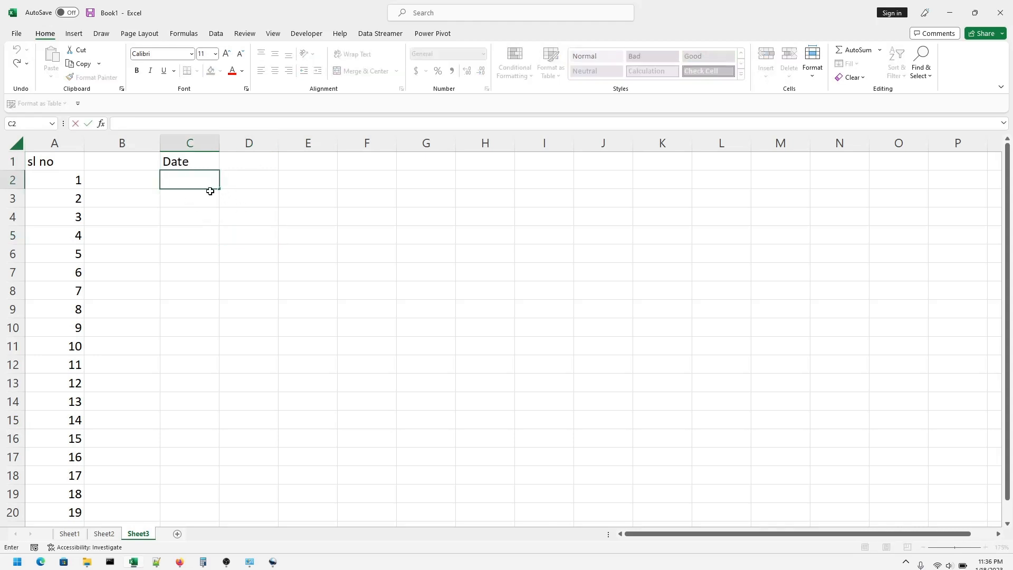
text(01/01/2023)
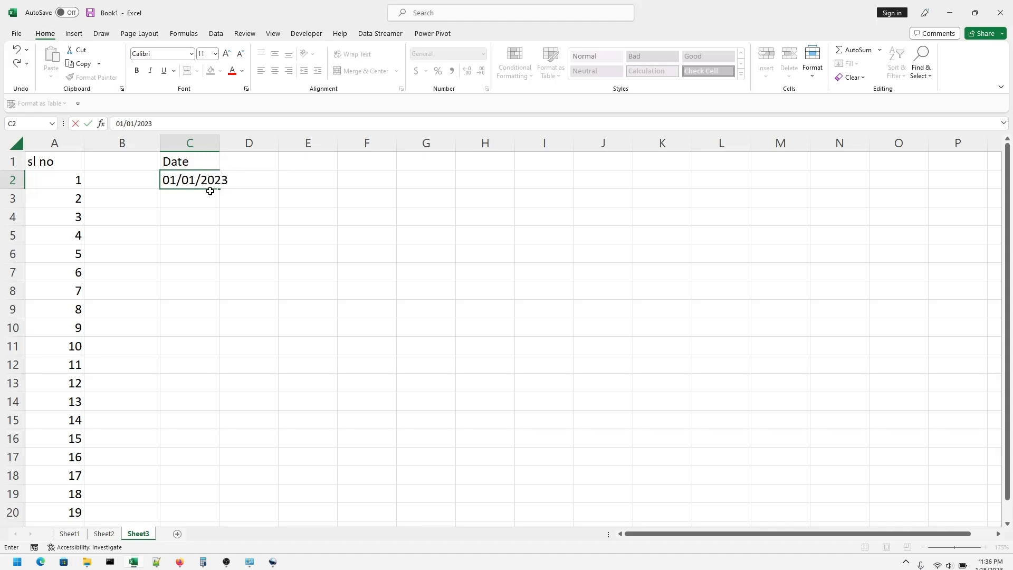
click(223, 215)
double_click(222, 141)
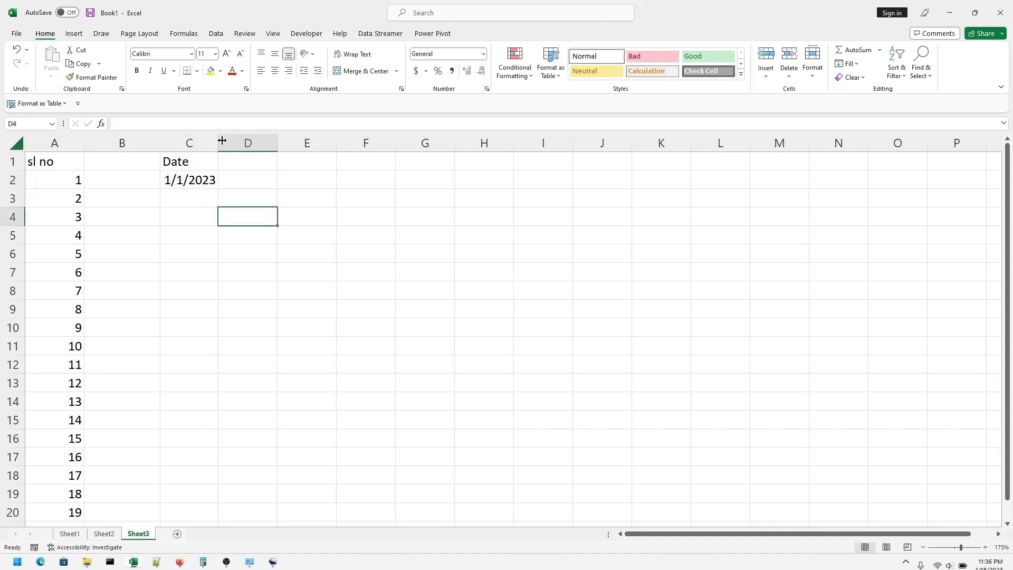
key(Right)
- Format the date in C2 with the year-first date type 2012-03-14
click(187, 180)
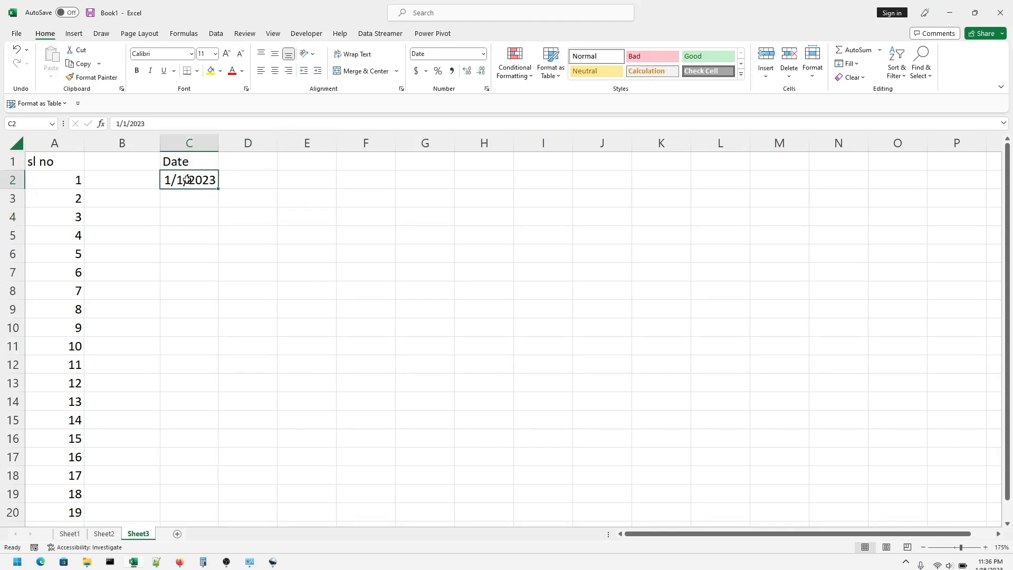
right_click(191, 181)
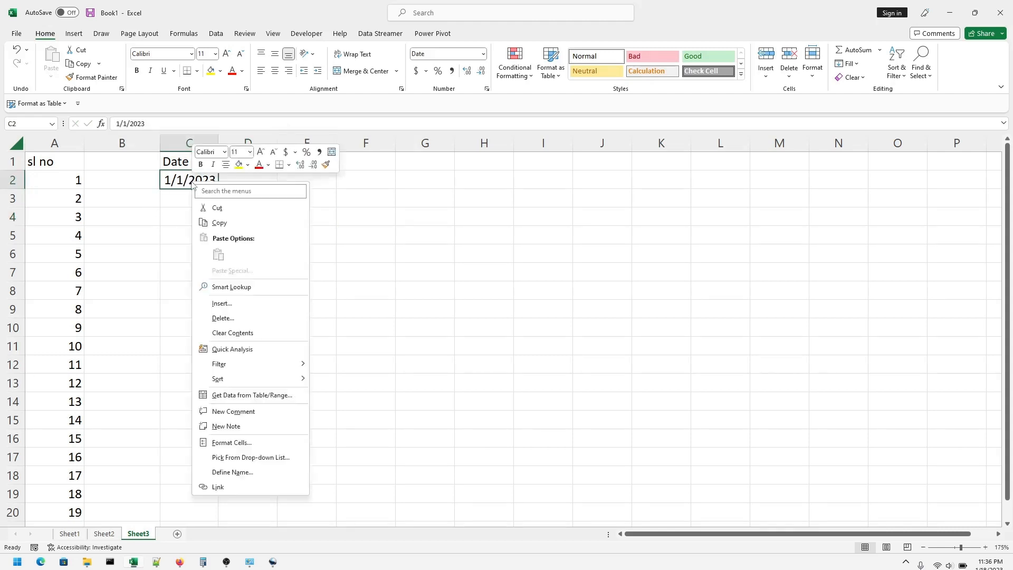
click(232, 443)
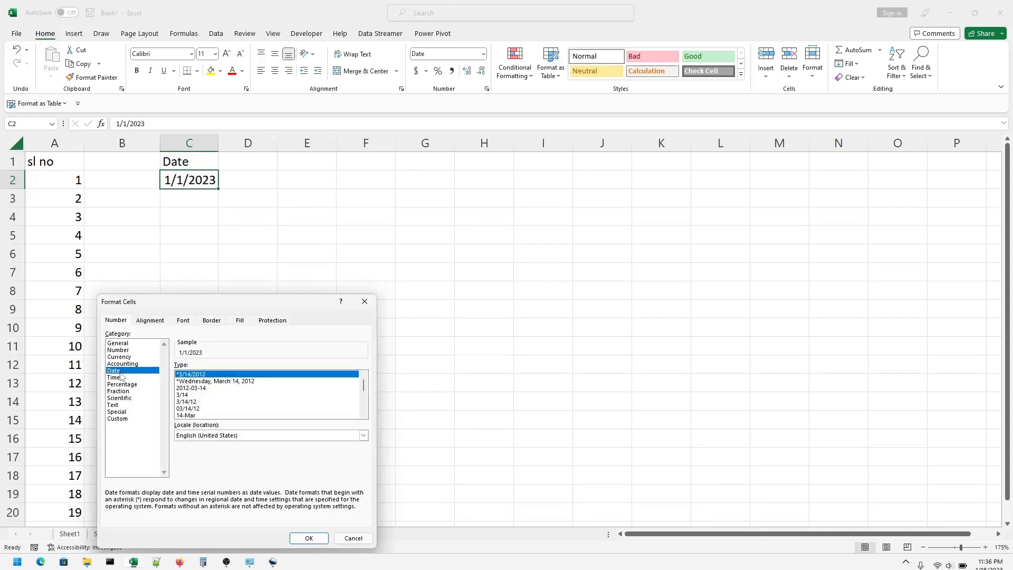
click(198, 389)
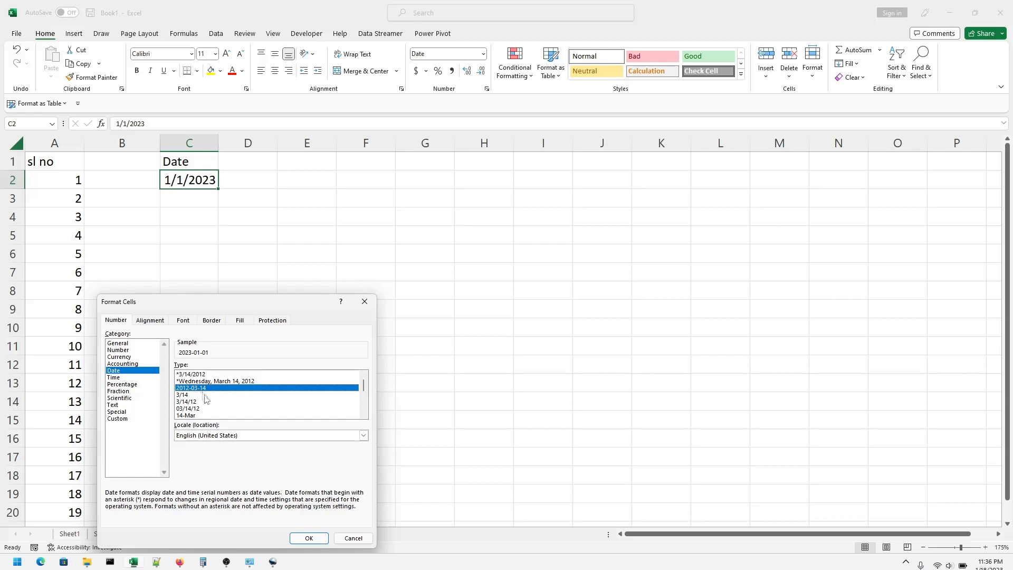
click(310, 538)
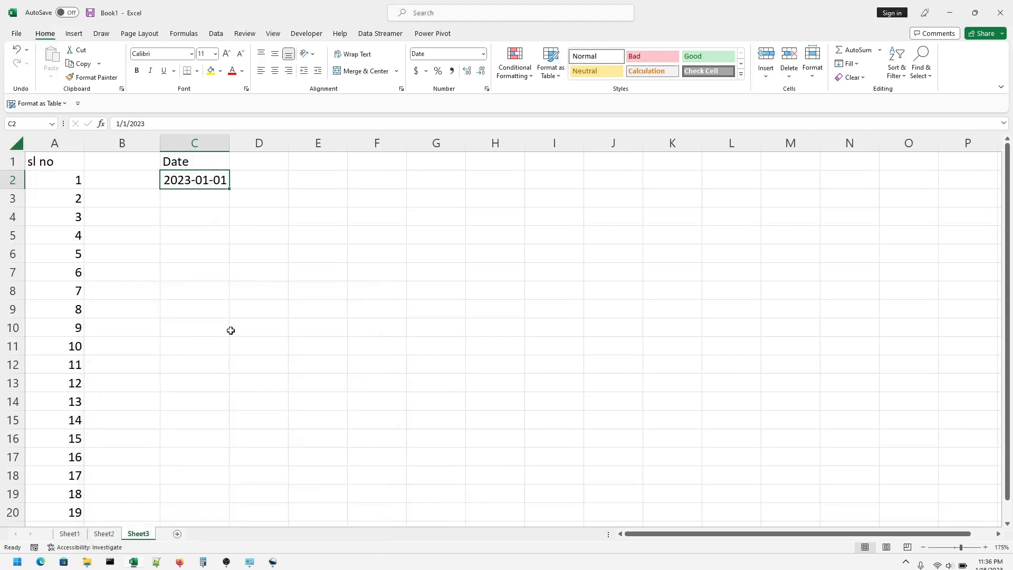
click(208, 248)
- Fill the date series in column C from C2 down to C20
click(179, 182)
click(196, 222)
click(198, 182)
drag(230, 190, 229, 190)
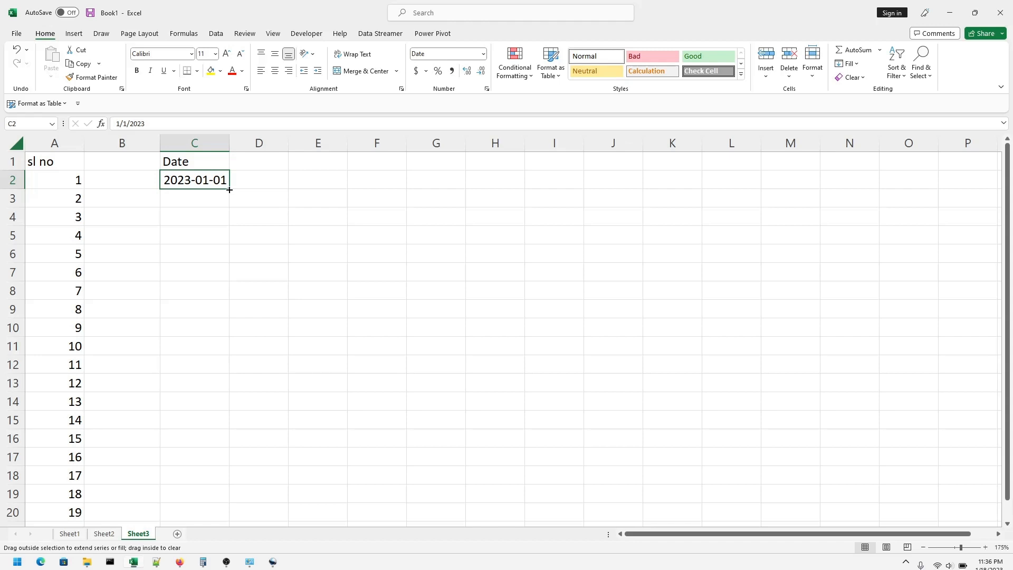
drag(230, 189, 232, 518)
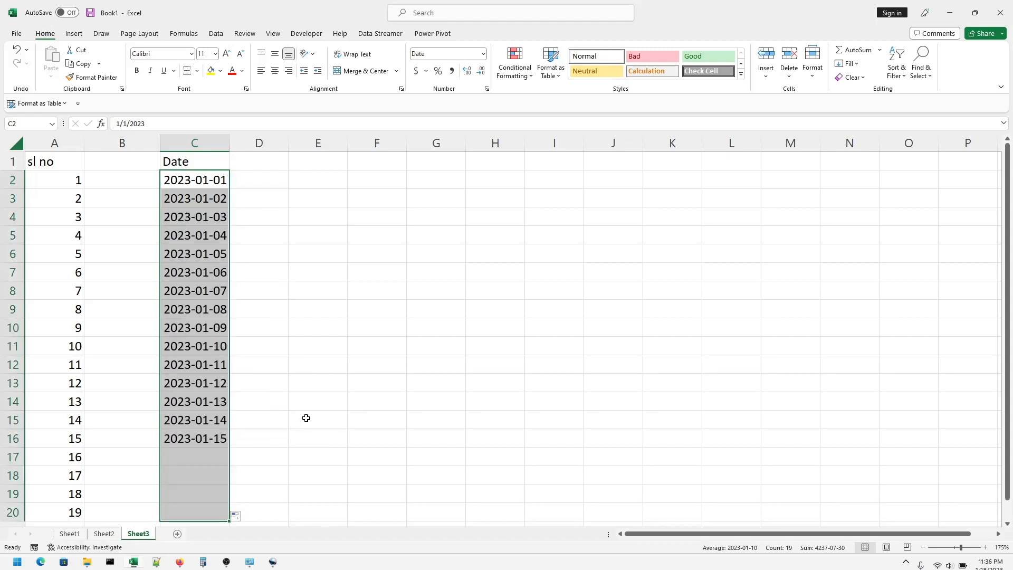
scroll(307, 416, down, 4)
scroll(308, 417, up, 4)
click(301, 346)
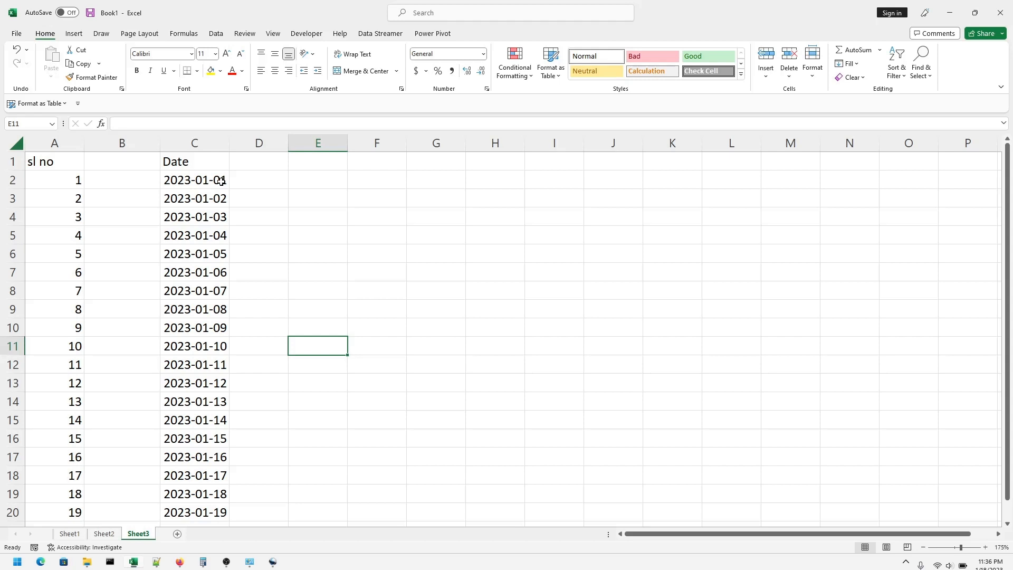
scroll(222, 208, down, 1)
scroll(200, 195, up, 1)
click(218, 255)
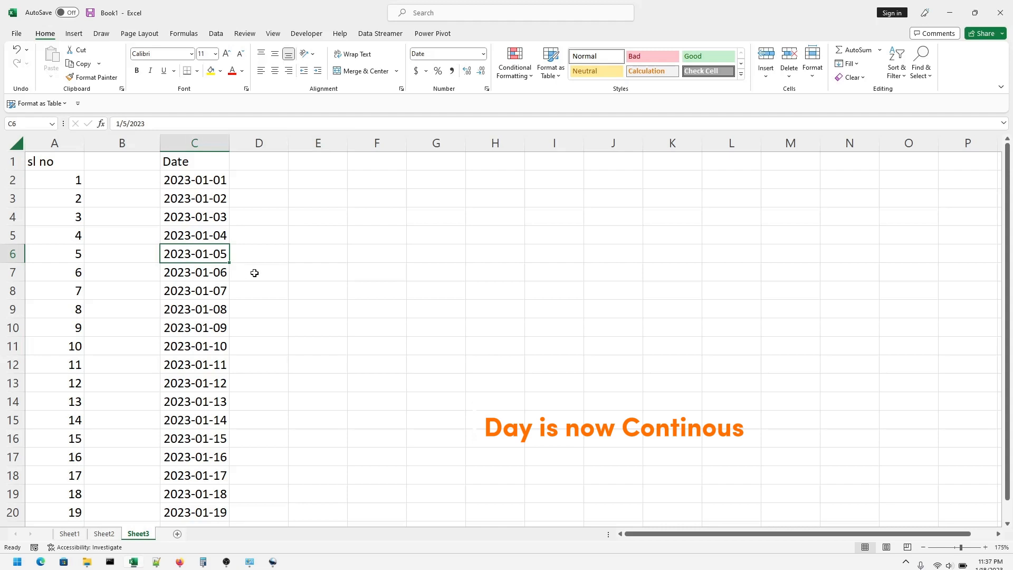
scroll(257, 273, down, 3)
scroll(257, 273, up, 3)
- Enter the date 01/02/2023 in cell D2 and autofit the width of column D
click(251, 178)
key(F2)
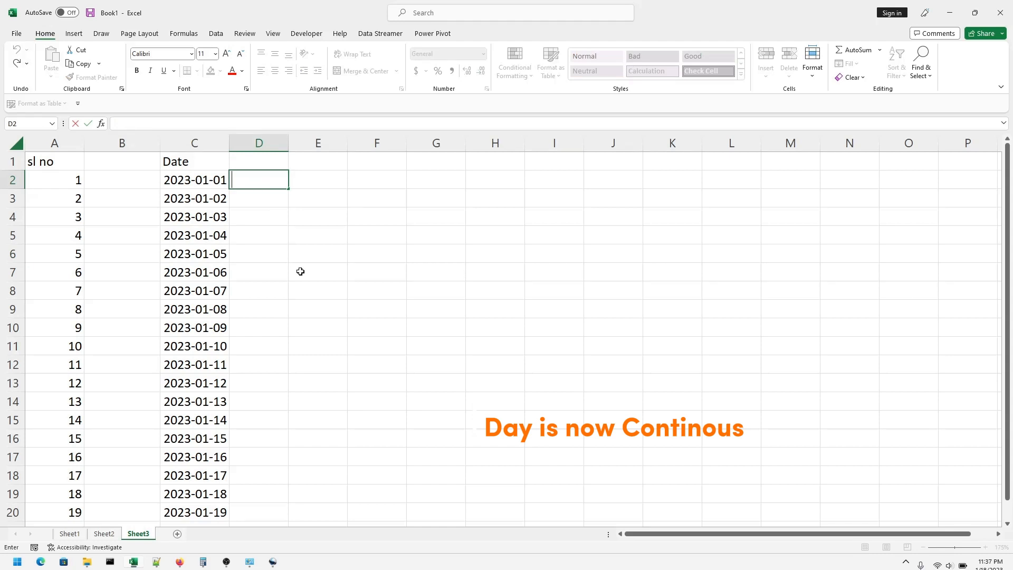
text(01/02/202)
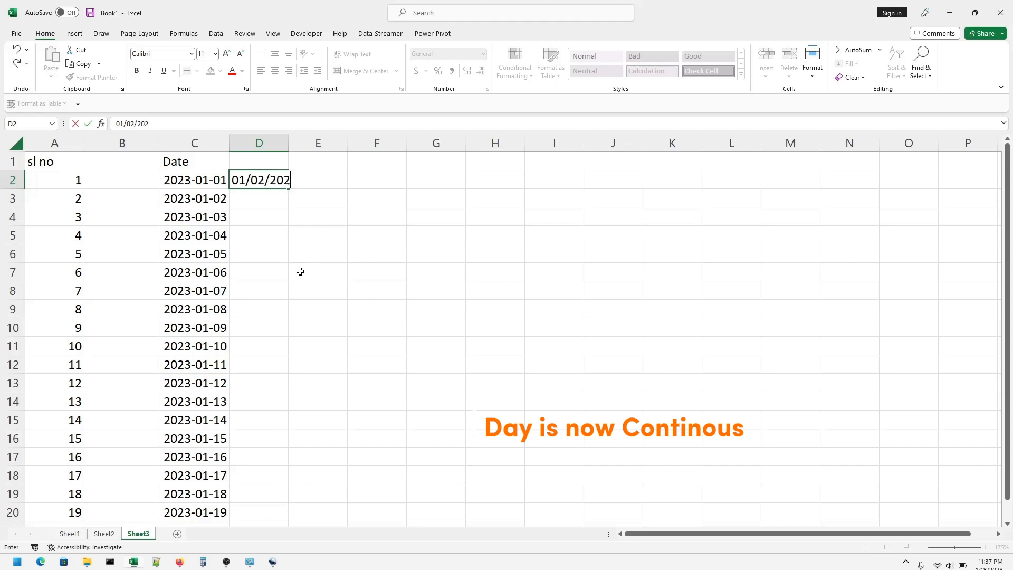
text(3)
click(300, 271)
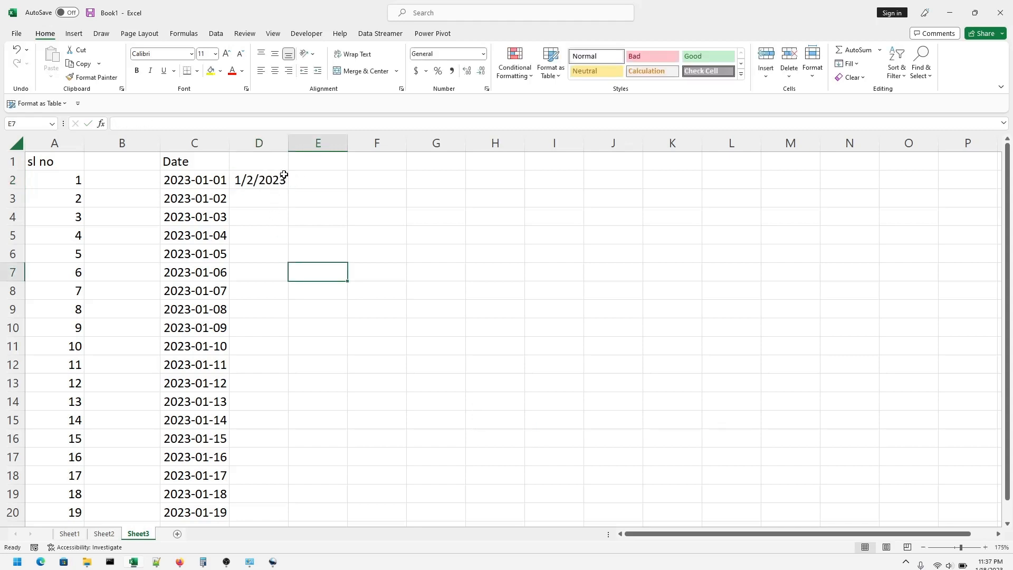
double_click(292, 146)
click(324, 218)
- Format the date in D2 with the long date type March 14, 2012
click(272, 182)
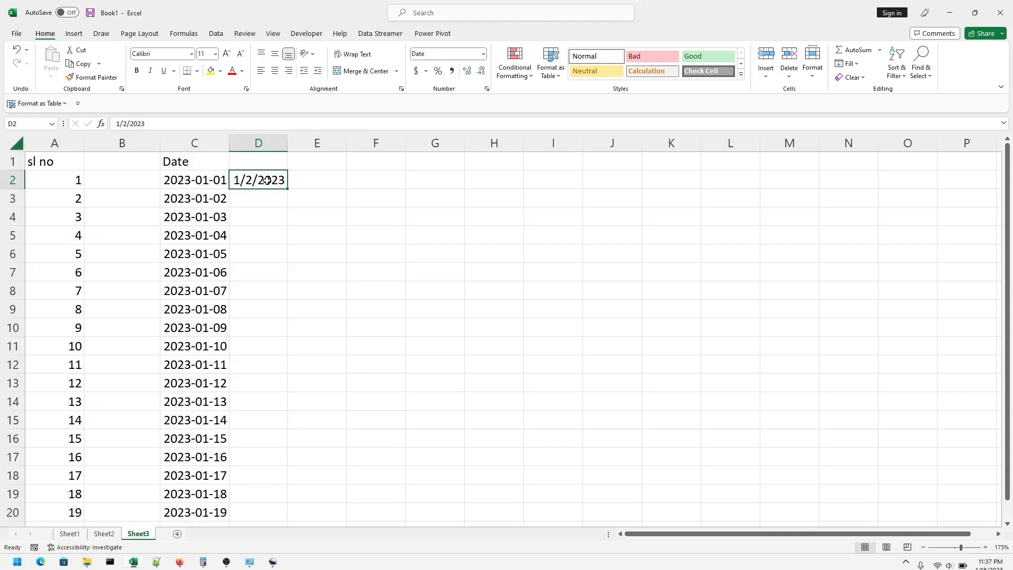
right_click(267, 181)
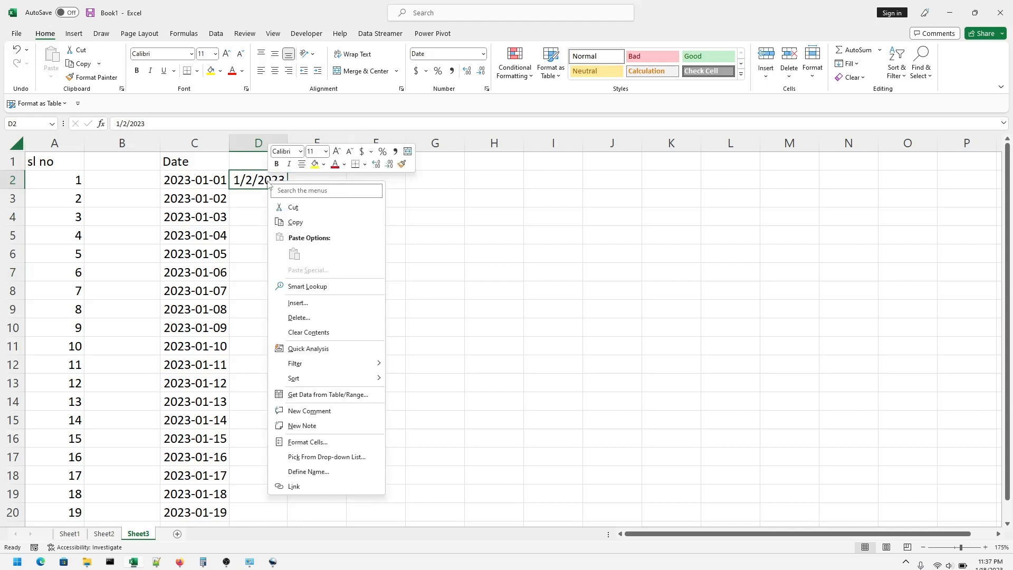
click(320, 444)
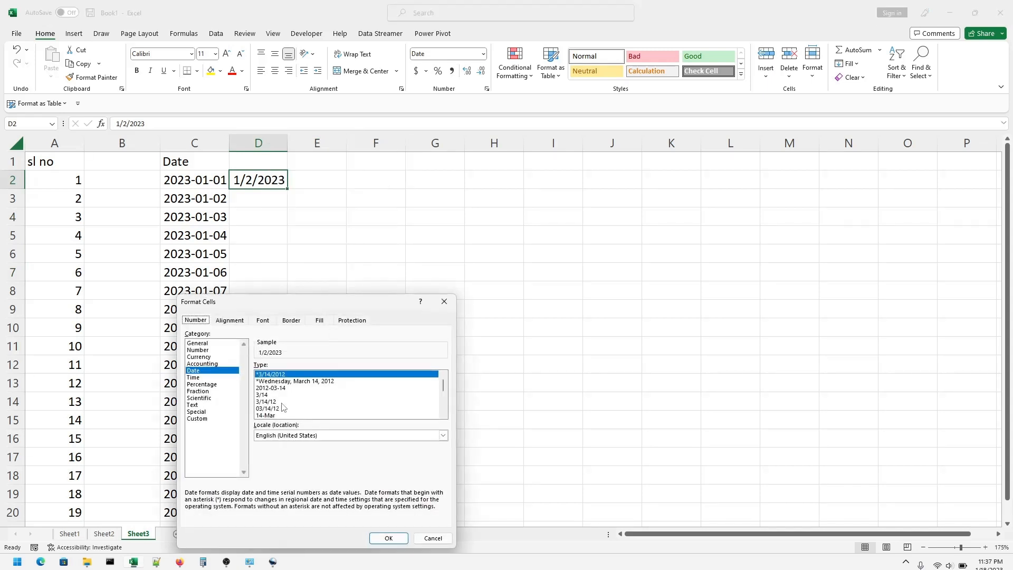
scroll(308, 403, down, 2)
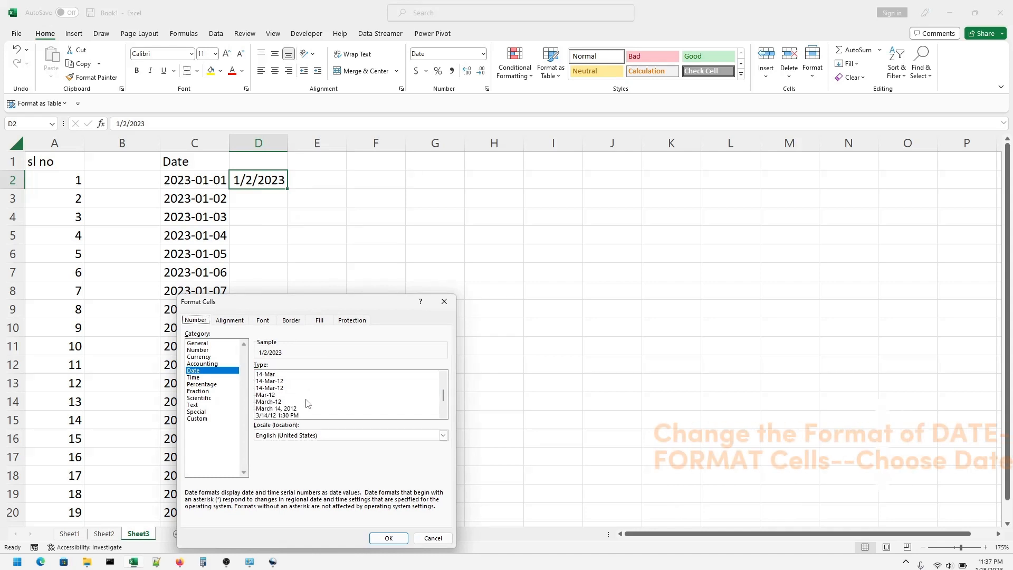
click(291, 409)
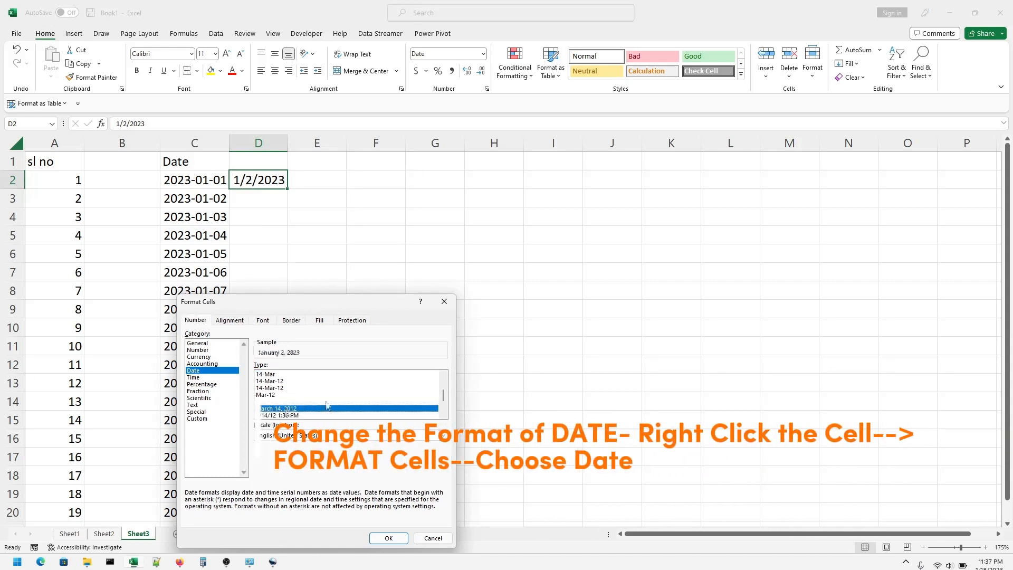
click(388, 539)
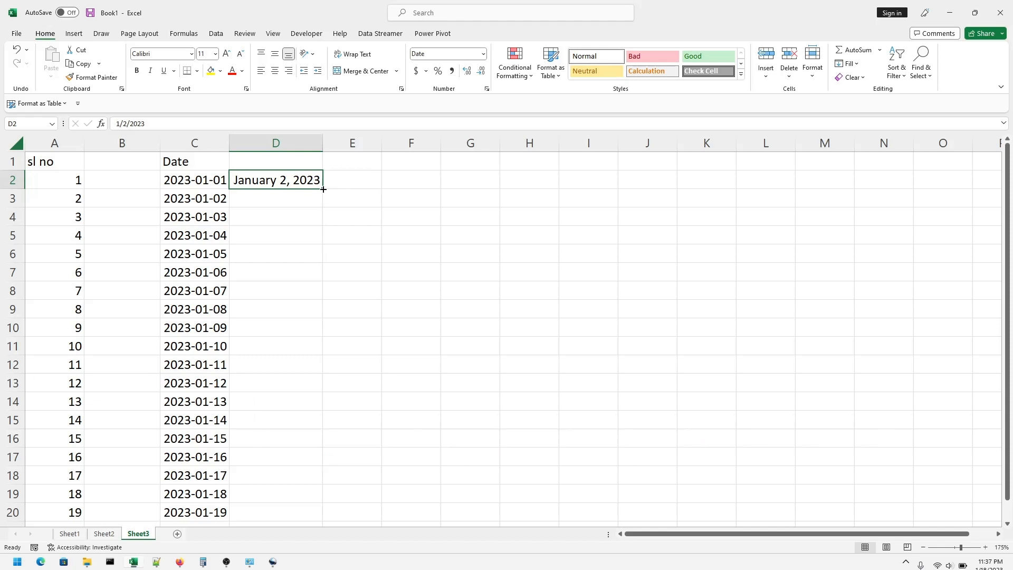
- Fill the date series in column D from D2 down to D20 and autofit the column's width
drag(324, 188, 330, 520)
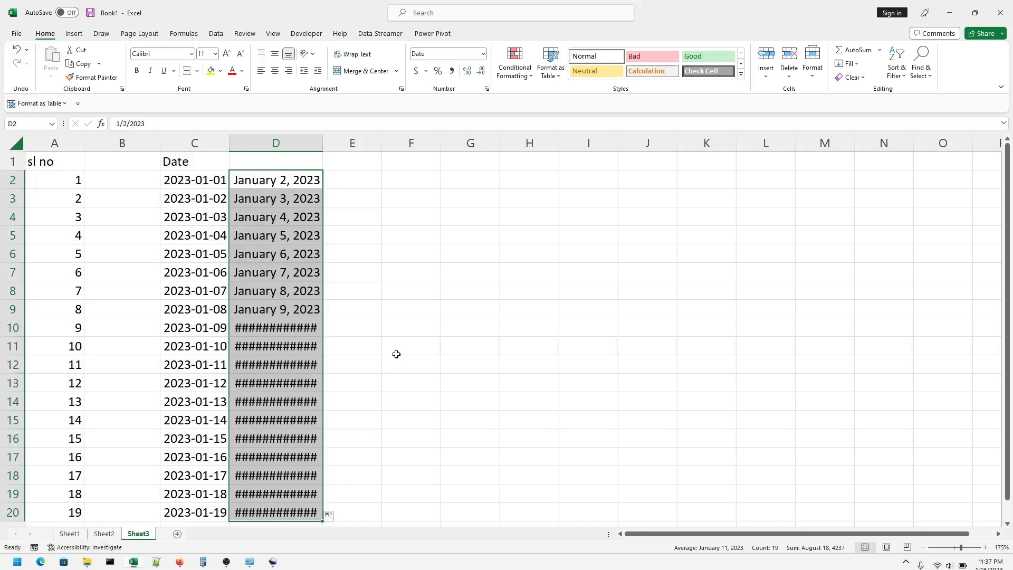
scroll(397, 354, down, 2)
scroll(396, 354, up, 2)
double_click(321, 143)
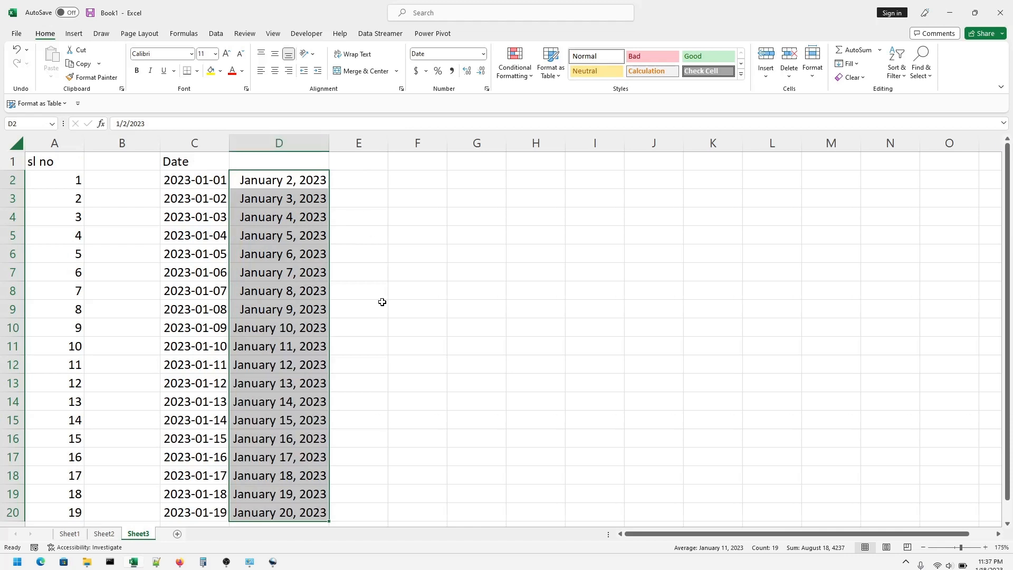
scroll(382, 302, down, 2)
scroll(382, 302, up, 2)
click(378, 268)
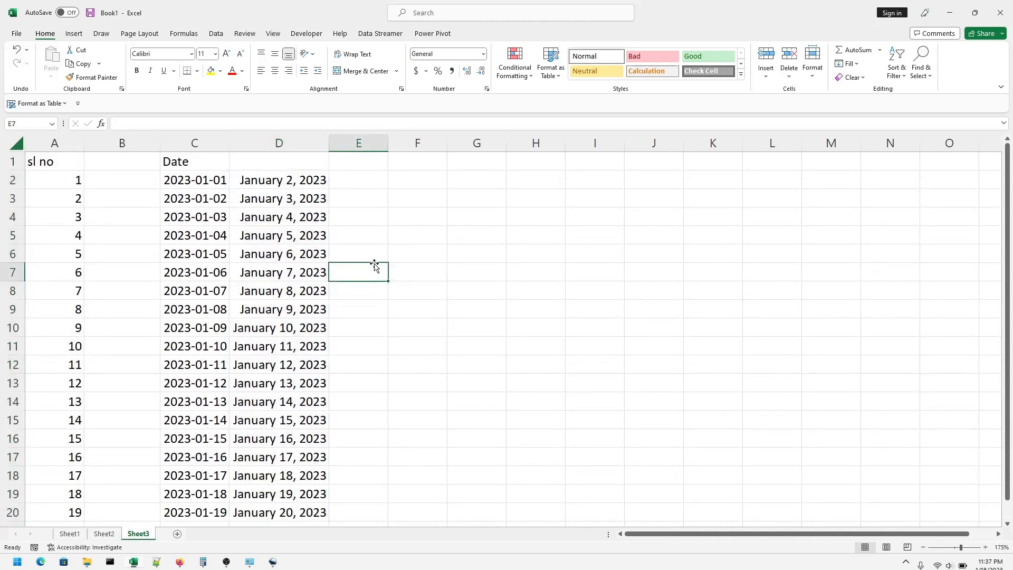
drag(274, 176, 285, 441)
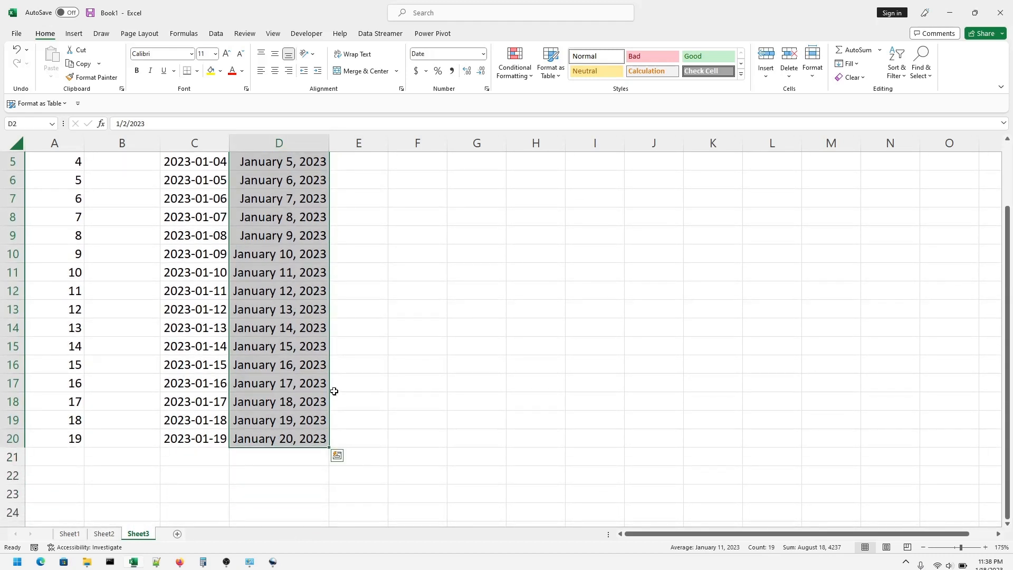
scroll(334, 392, up, 2)
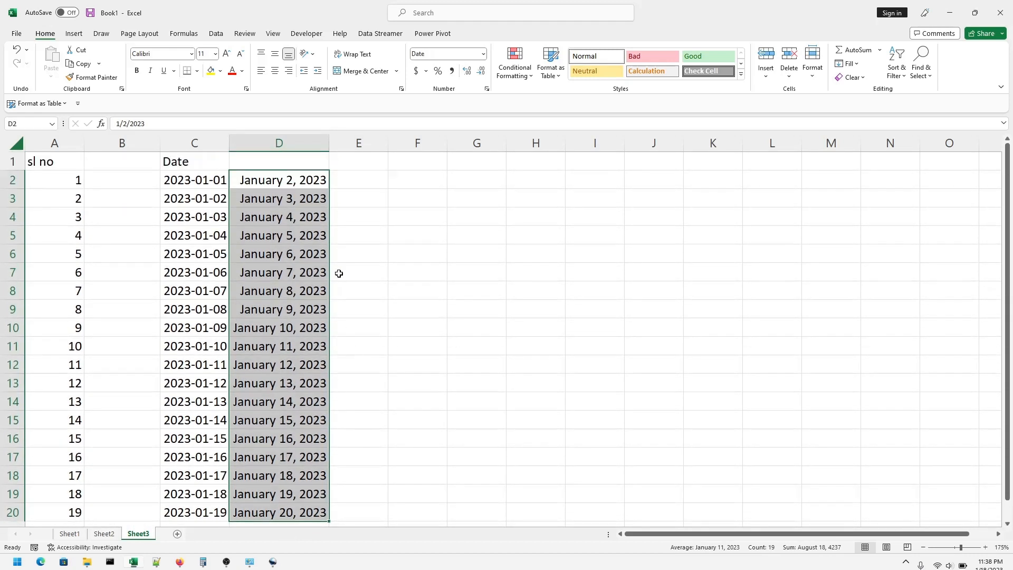
scroll(338, 273, down, 1)
scroll(336, 271, up, 1)
click(360, 252)
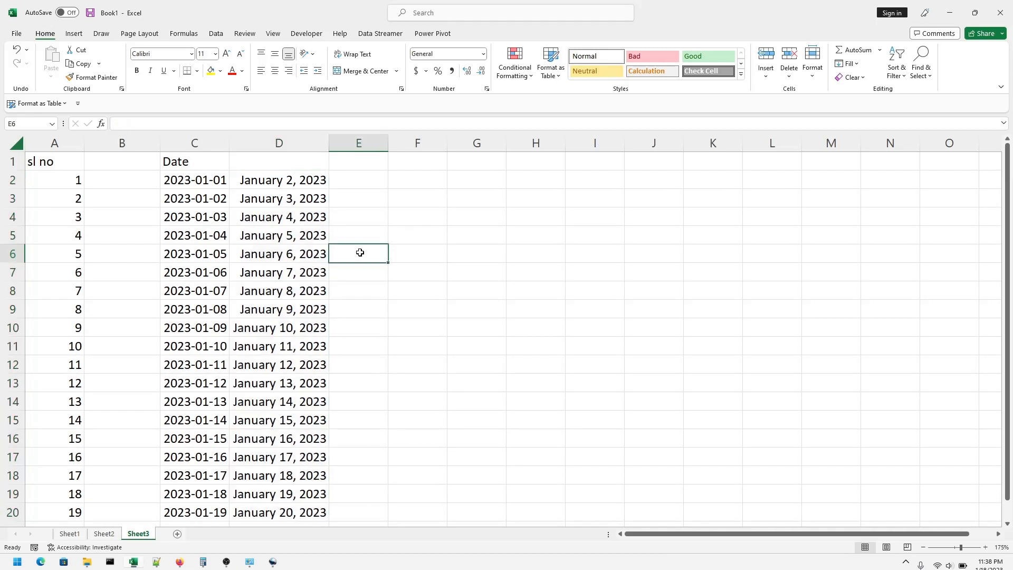
double_click(274, 163)
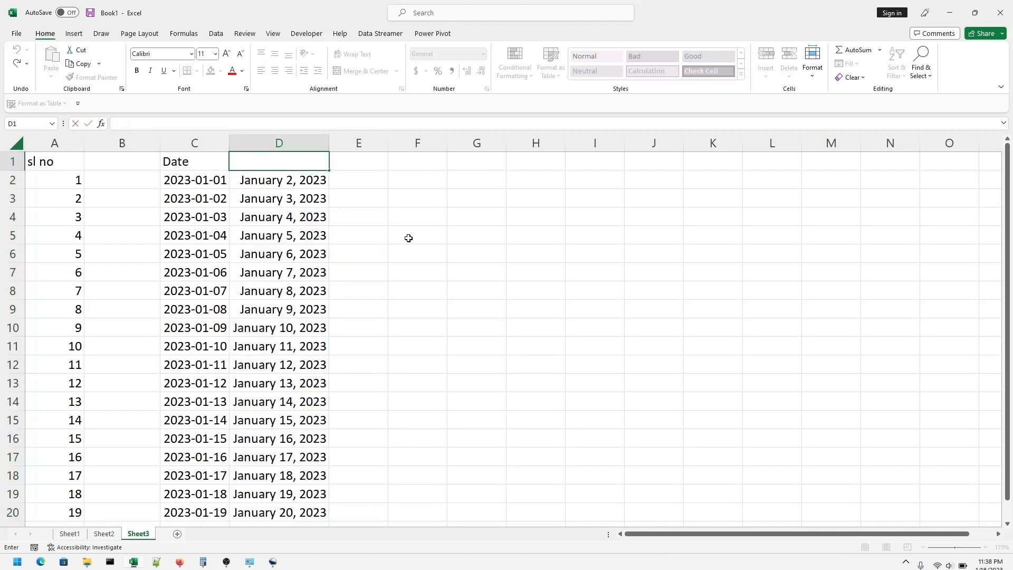
drag(409, 238, 448, 252)
text(Date)
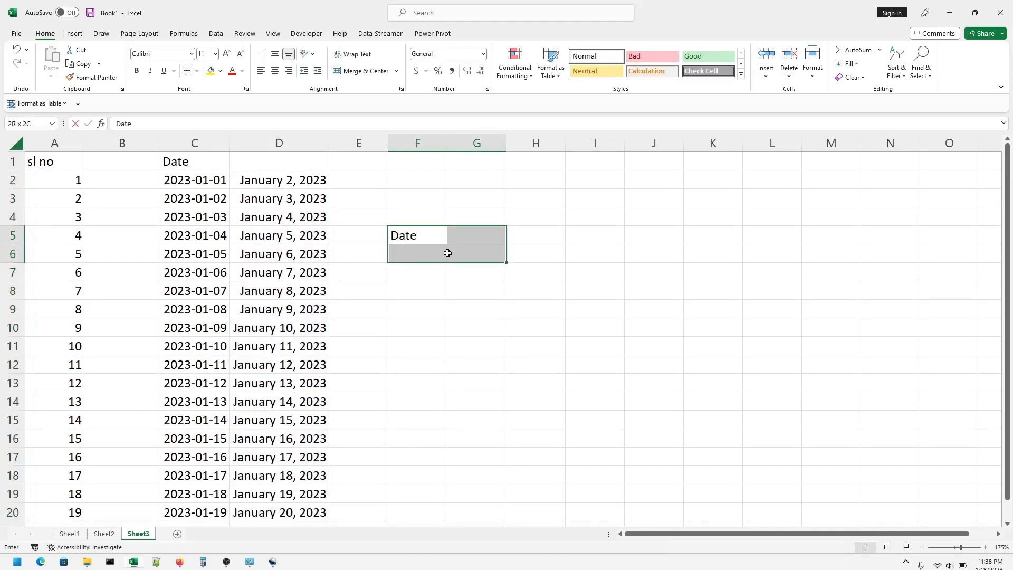
click(425, 274)
click(414, 235)
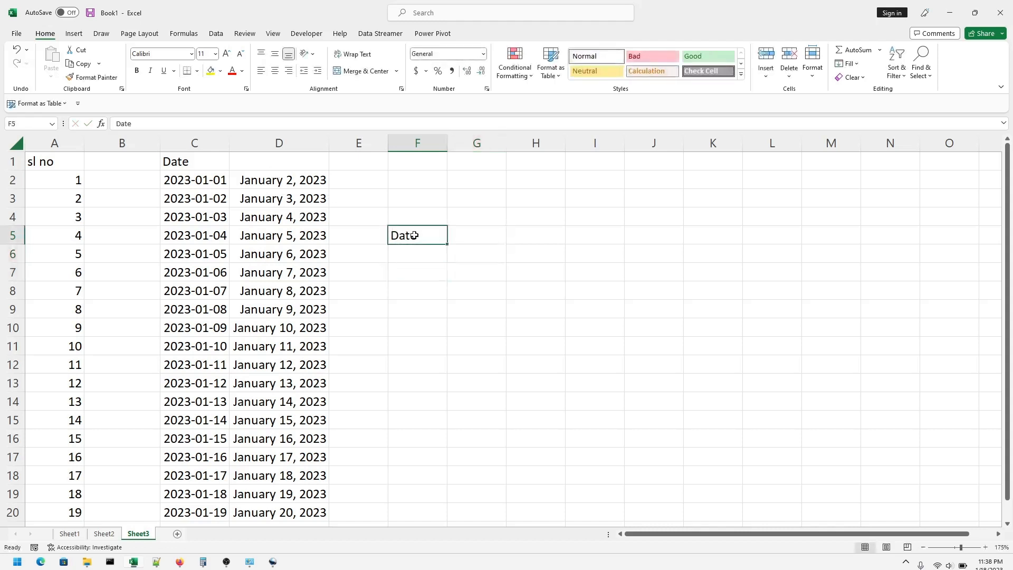
key(Delete)
click(347, 288)
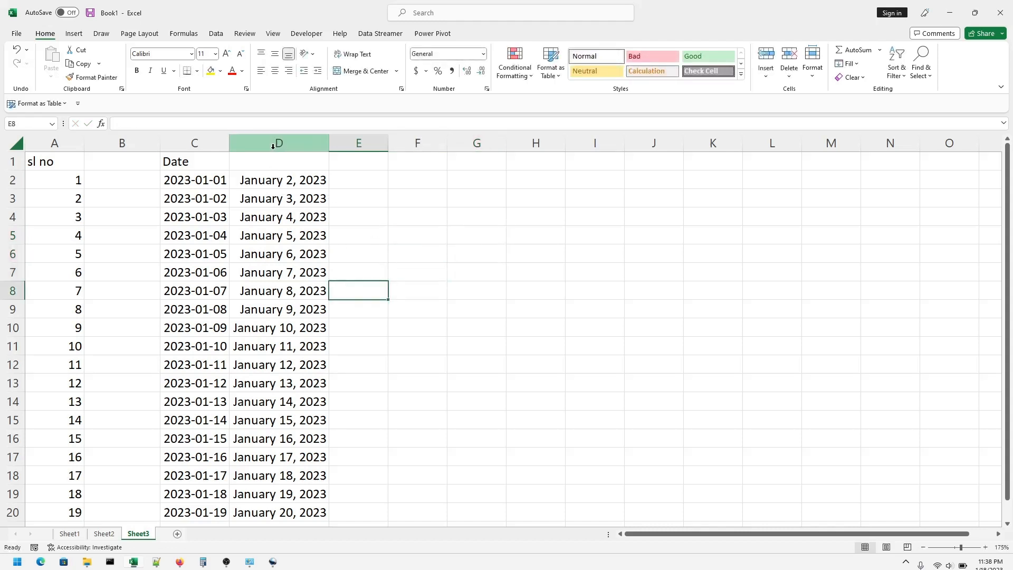
- Enter the heading "Date for January" in cell D1 and make it bold
click(278, 163)
text(Da)
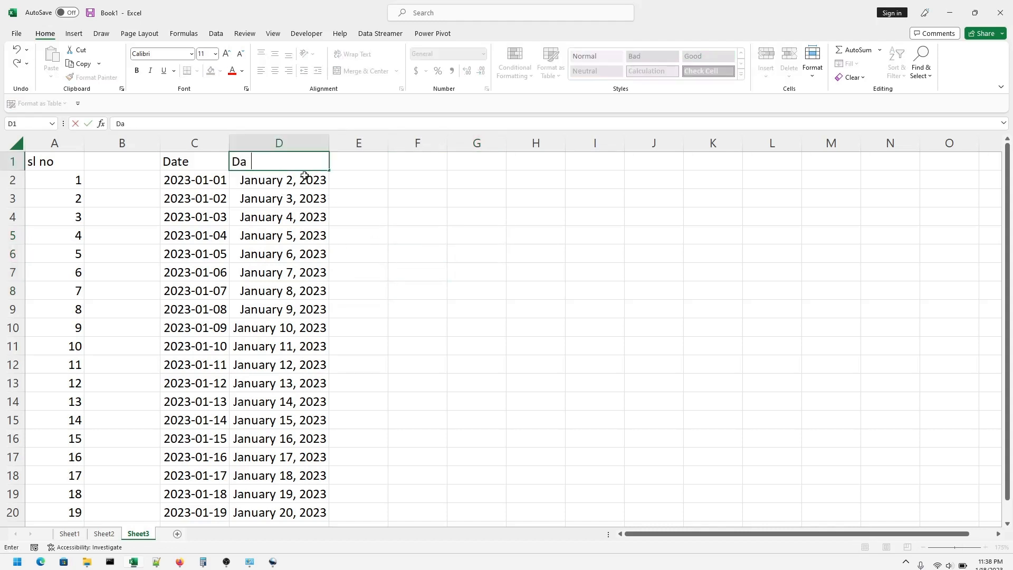
text(te for January)
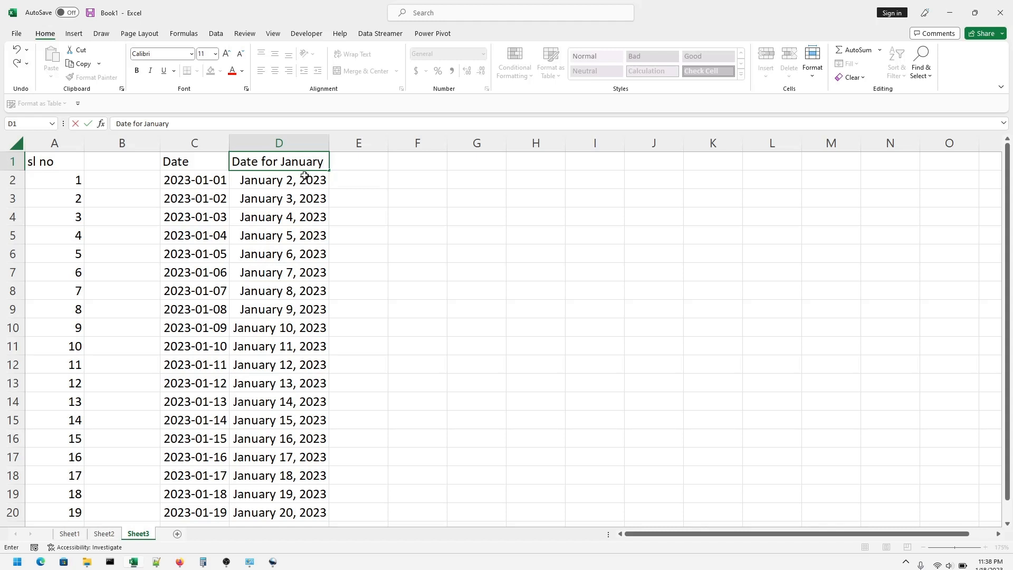
click(352, 218)
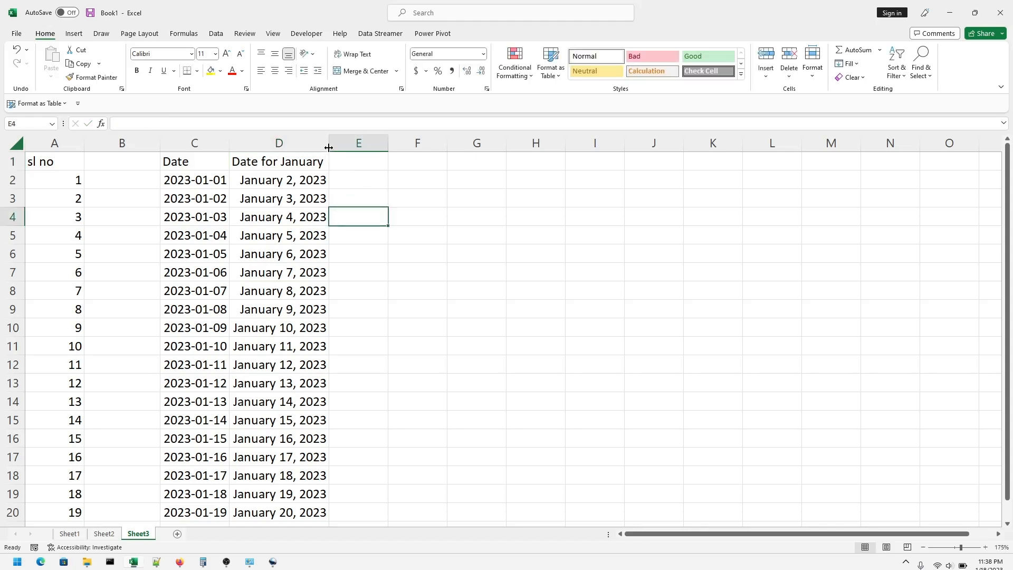
click(265, 159)
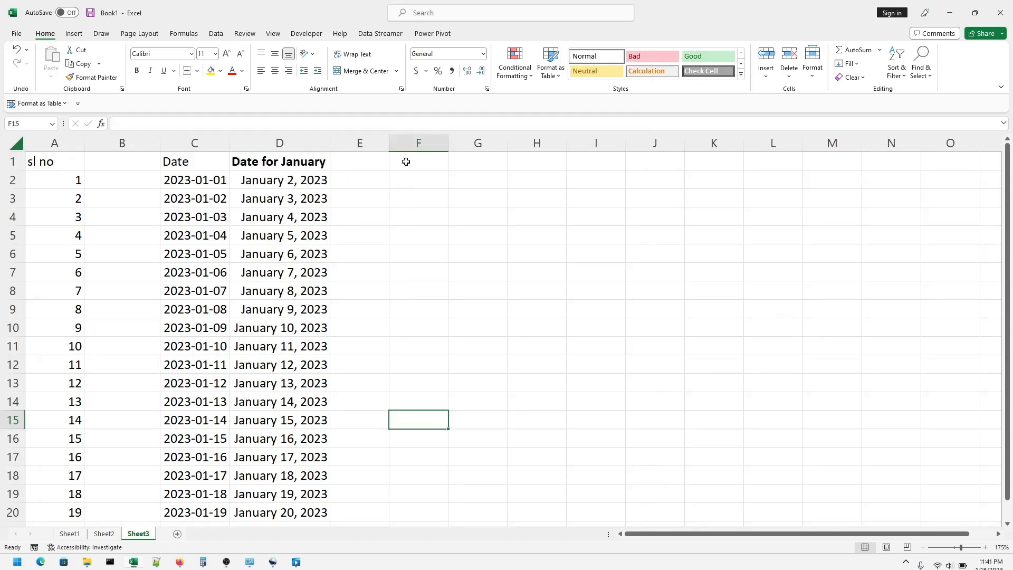
- Enter the heading "Month" in cell F1
double_click(402, 159)
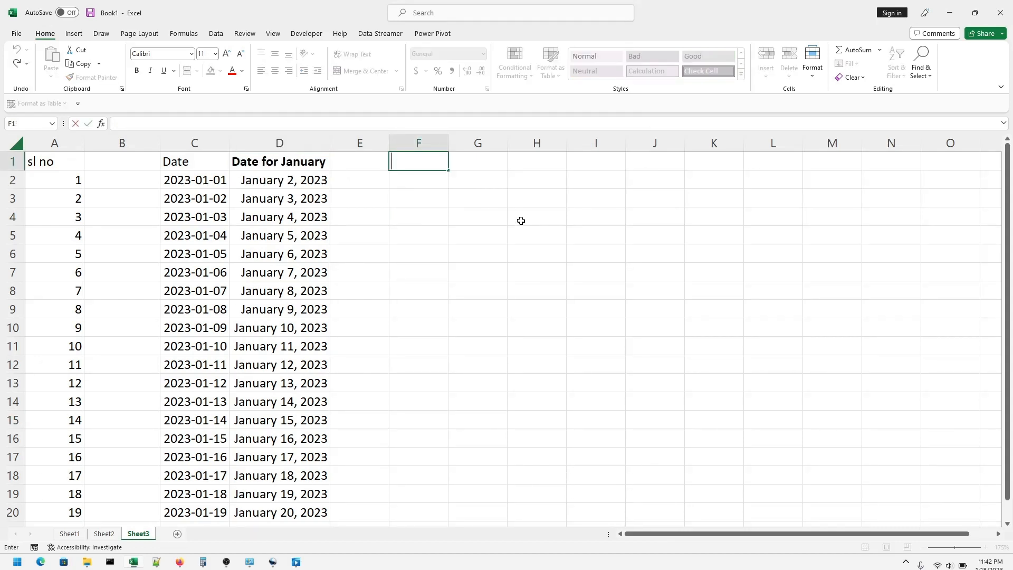
text(Month)
click(486, 247)
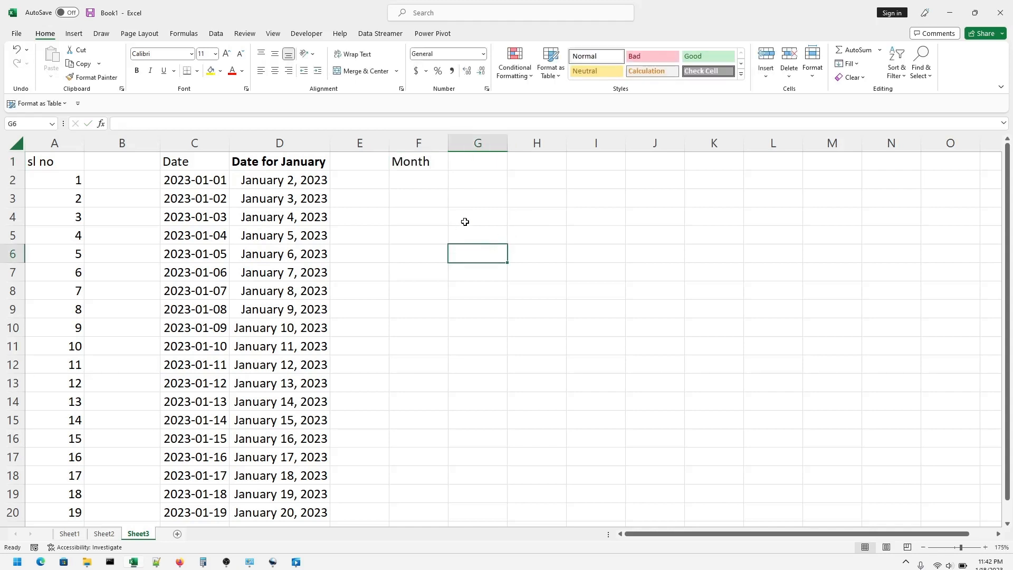
double_click(407, 179)
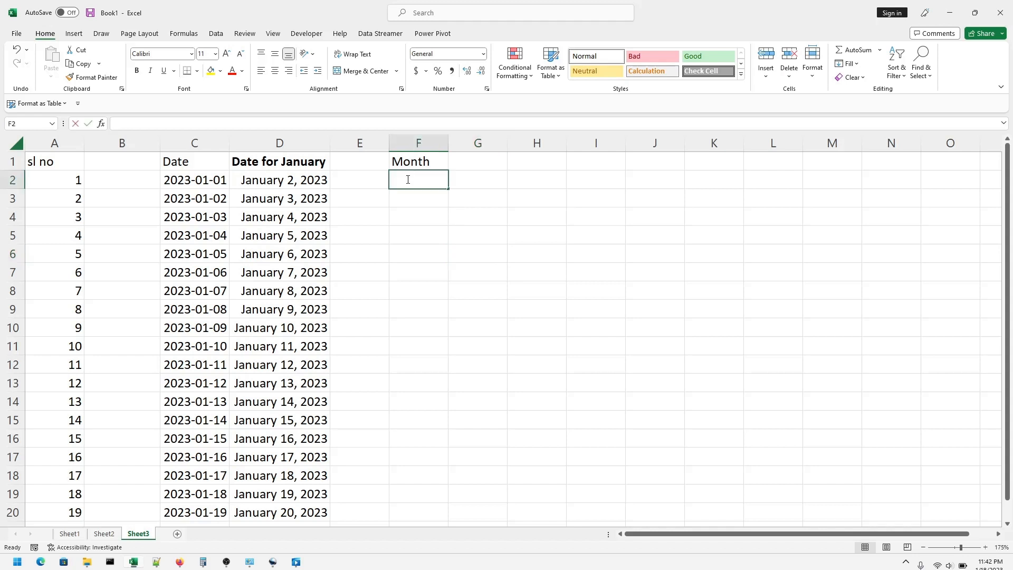
- Enter the headings "Paper", "Electricity" and "Water" in cells G1, H1 and I1
double_click(484, 158)
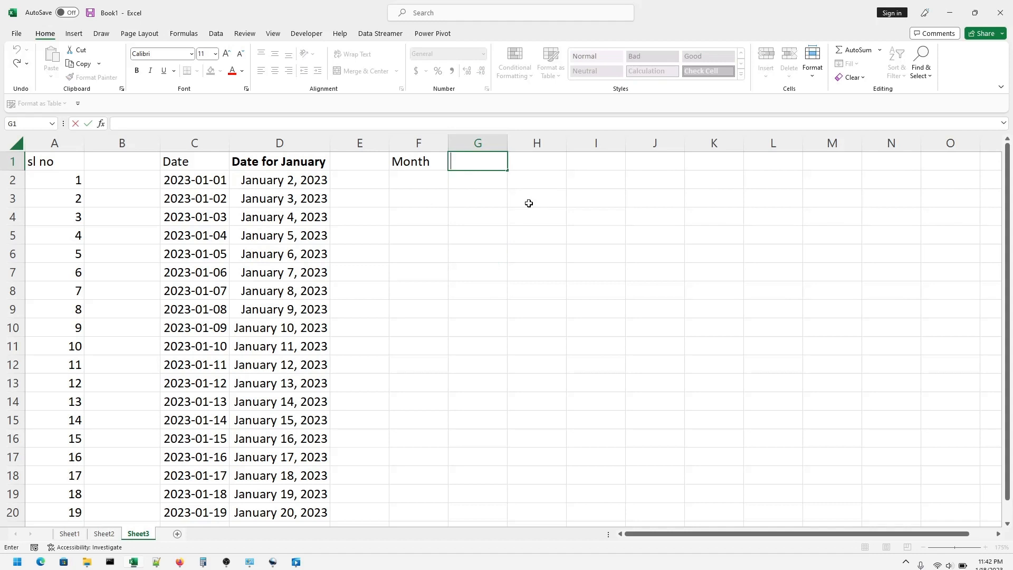
text(Paper)
key(Tab)
text(El)
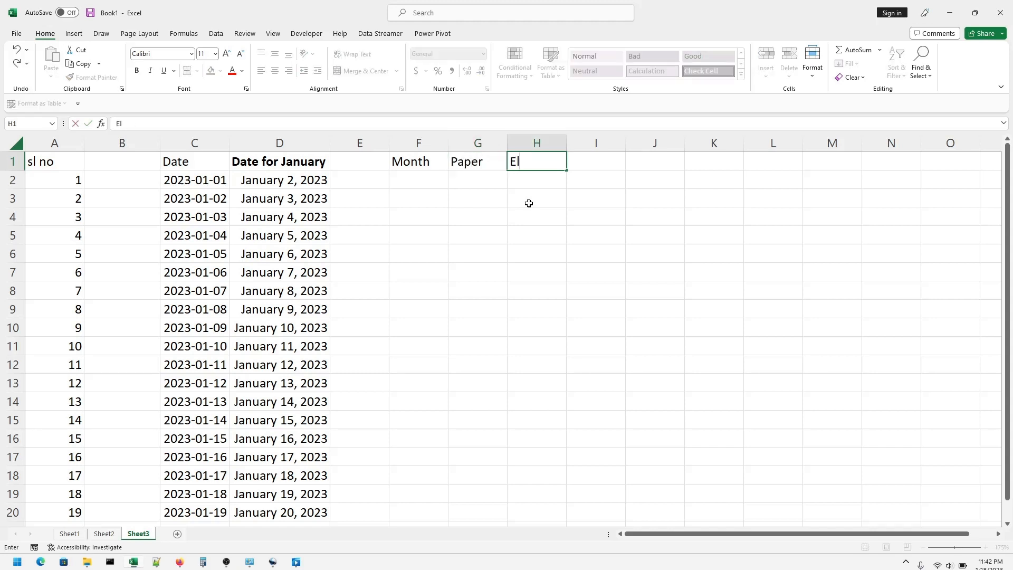
text(ectricity)
key(Tab)
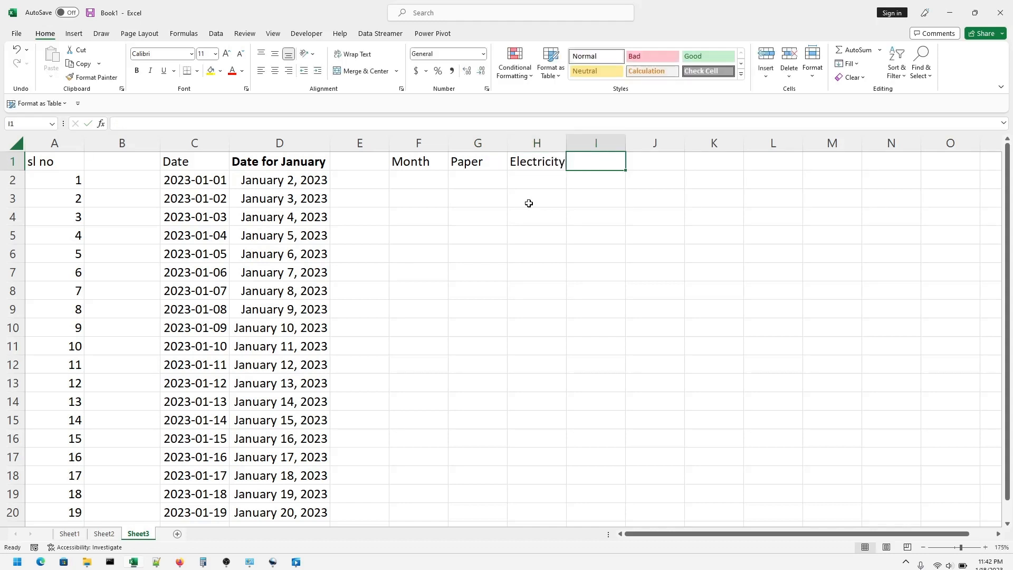
text(Wate)
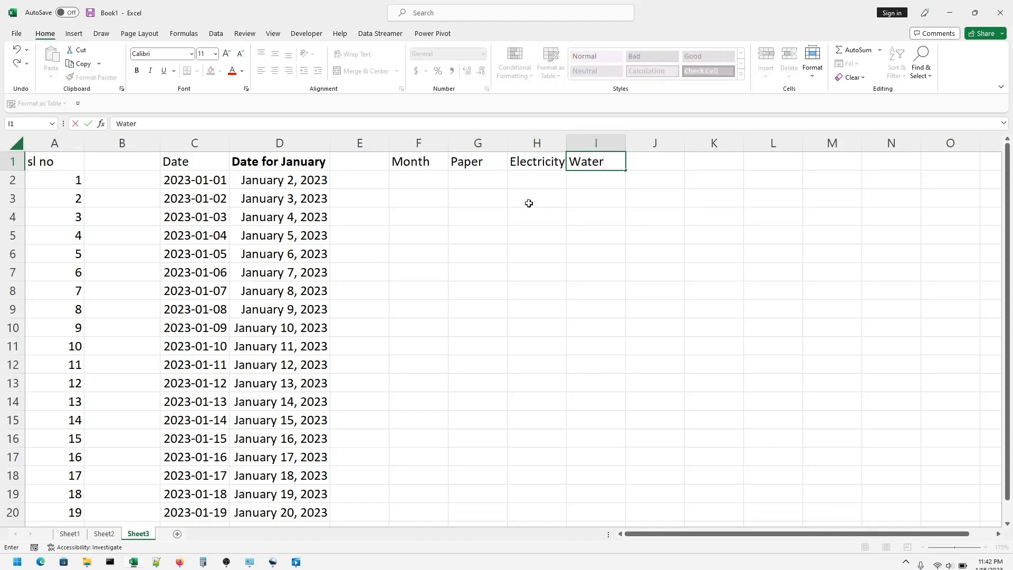
text(r)
click(533, 204)
click(425, 182)
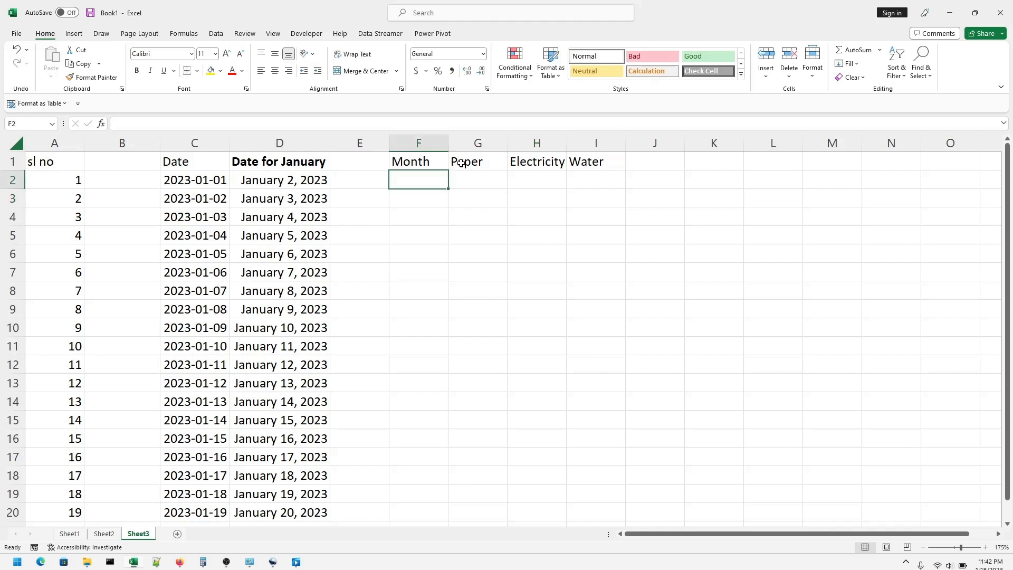
- Enter the heading "Rent" in cell J1, next to the Water heading
drag(463, 162, 590, 160)
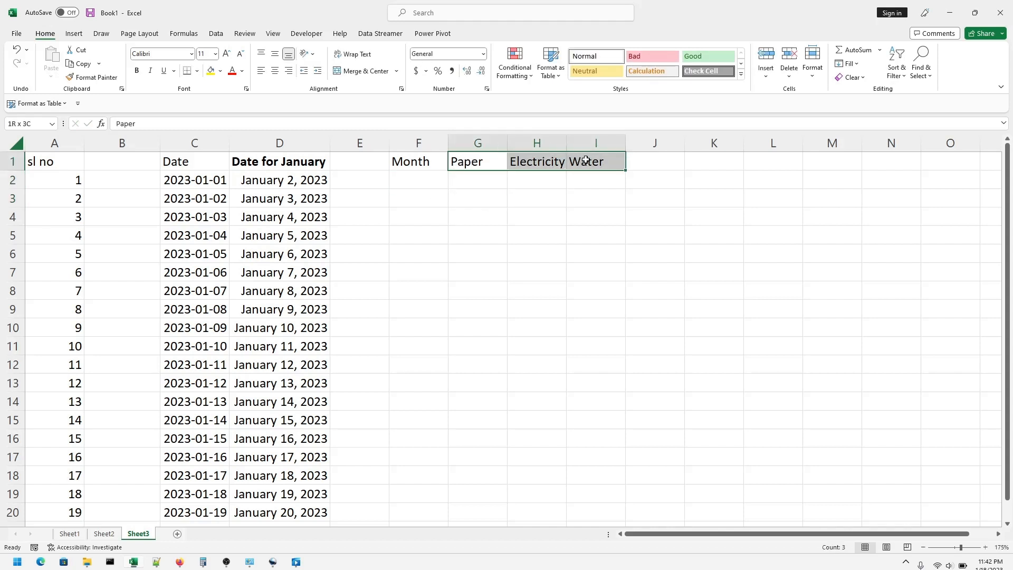
click(643, 155)
double_click(643, 155)
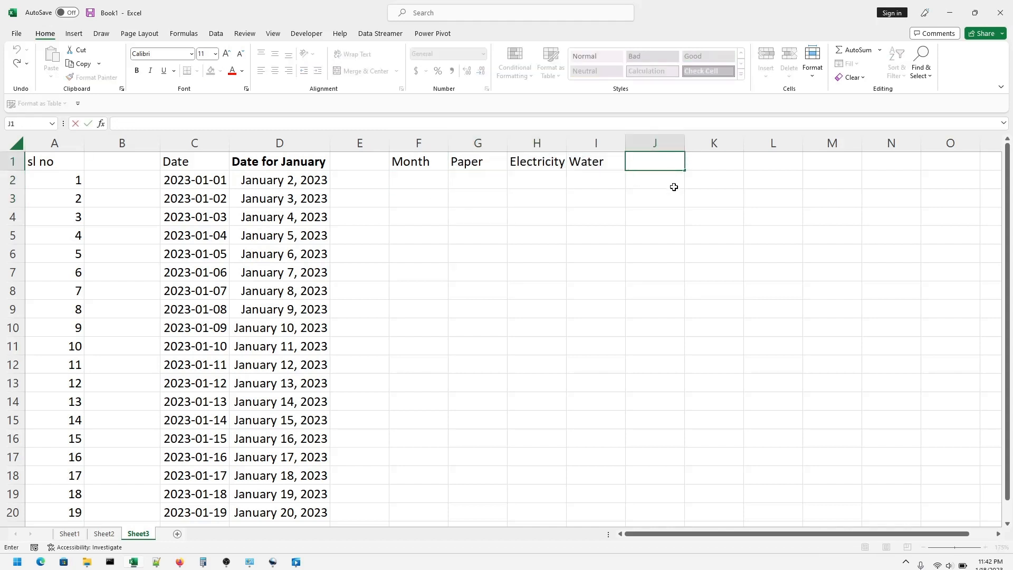
text(Rent)
click(656, 223)
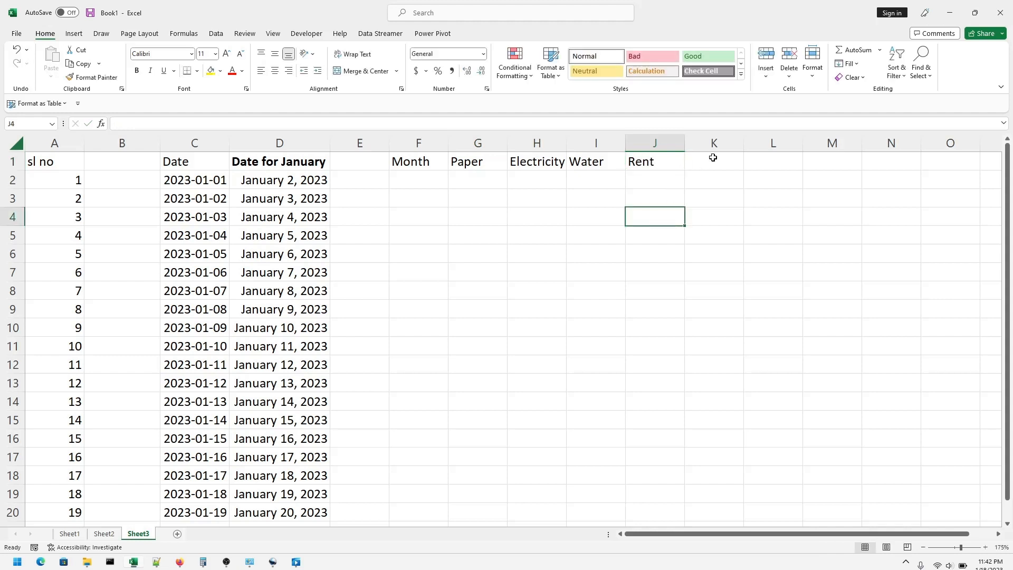
- Enter the headings "Internet" in cell K1 and "TV/Cable" in cell L1
click(713, 157)
double_click(714, 158)
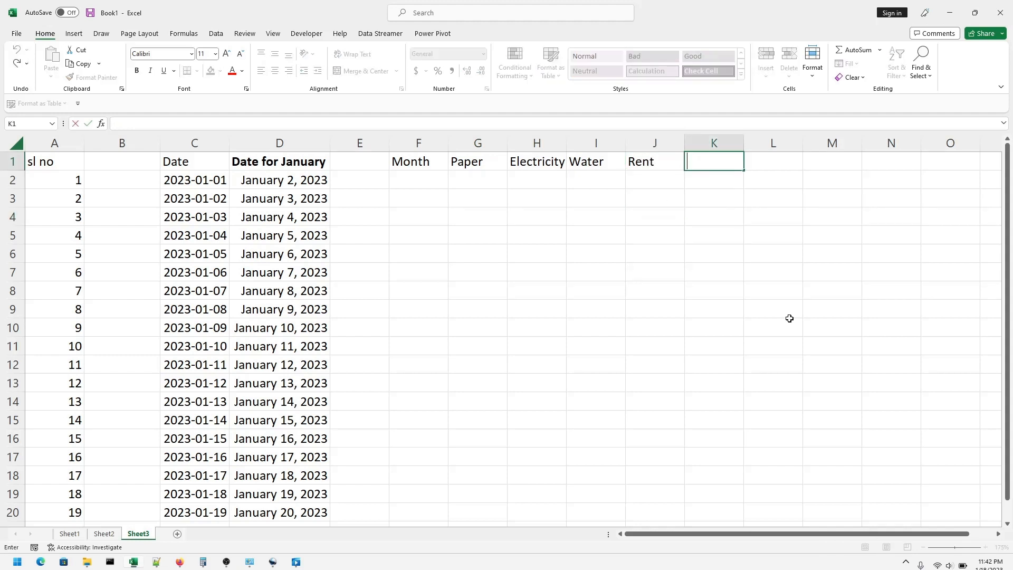
text(Internet)
click(724, 288)
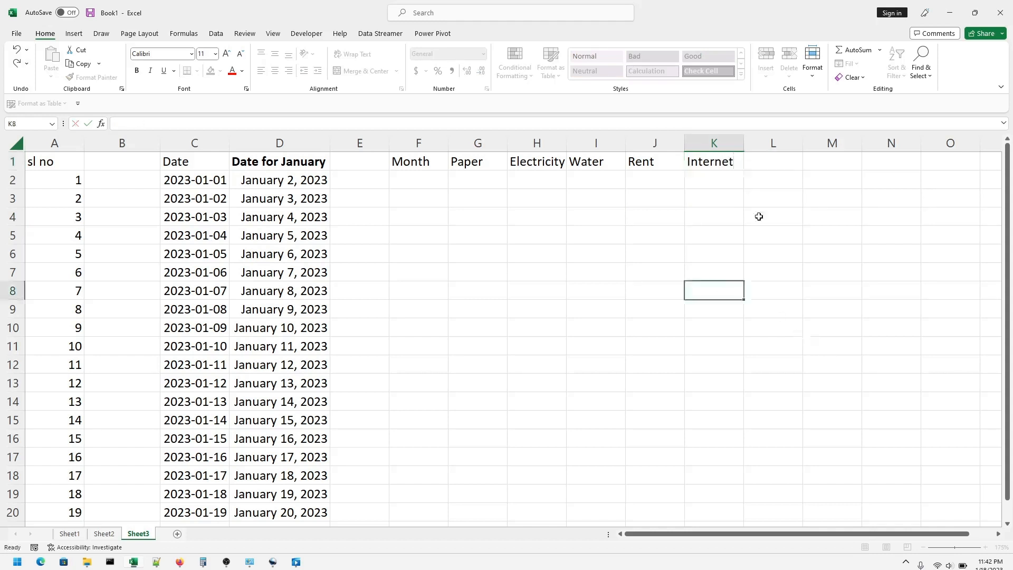
double_click(774, 159)
text(TV)
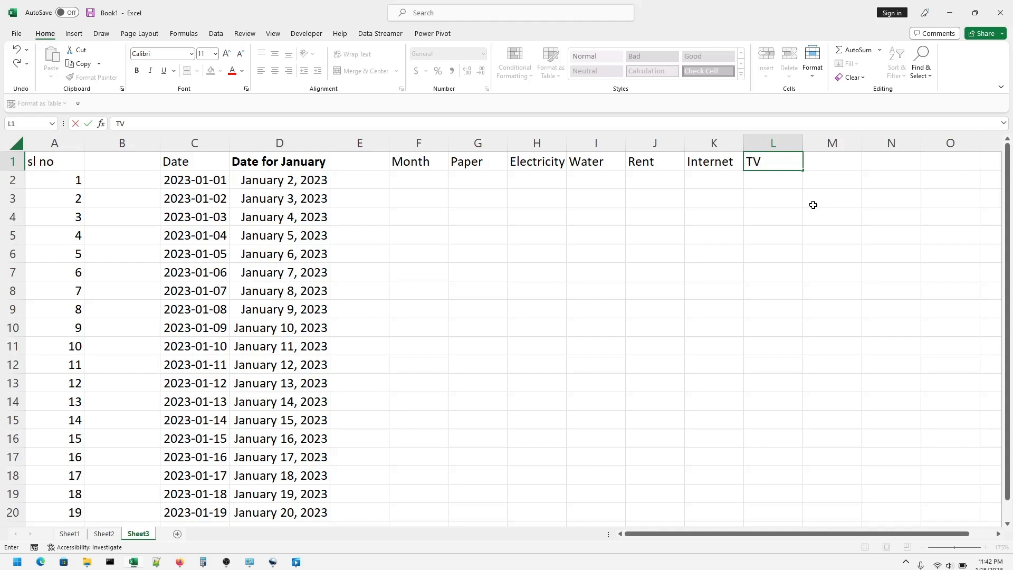
text(/Cable)
click(580, 256)
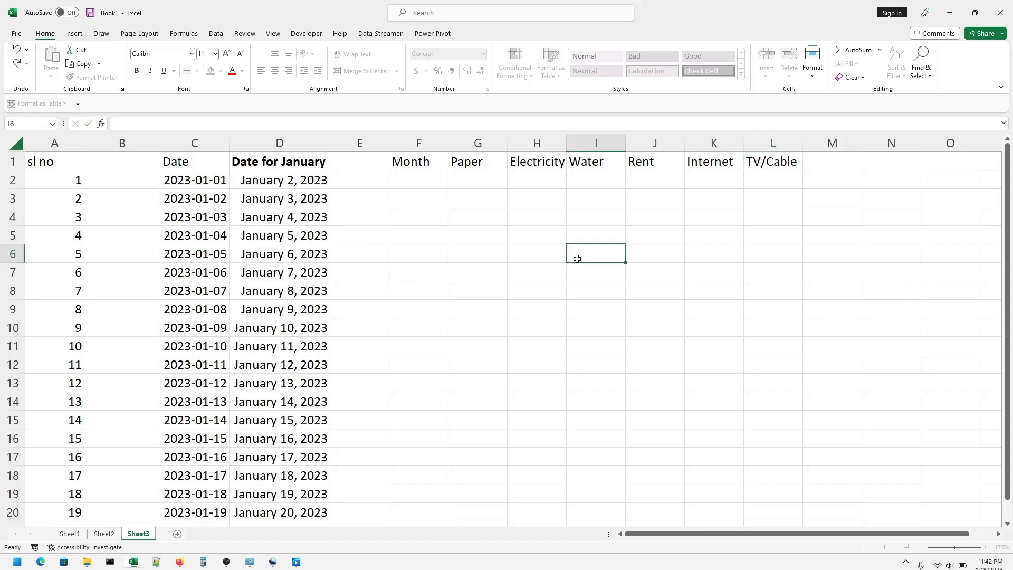
- Make the table headings from Month to TV/Cable in F1:L1 bold
drag(389, 167, 768, 163)
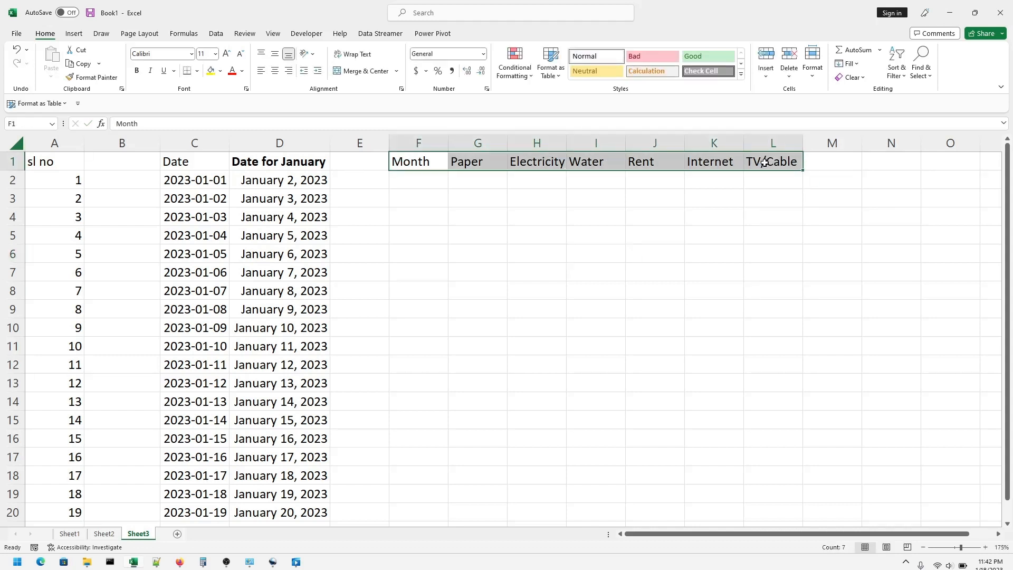
key(ctrl+b)
drag(736, 362, 730, 352)
- Enter the date 10/01/2023 in cell F2 under the Month heading
double_click(426, 182)
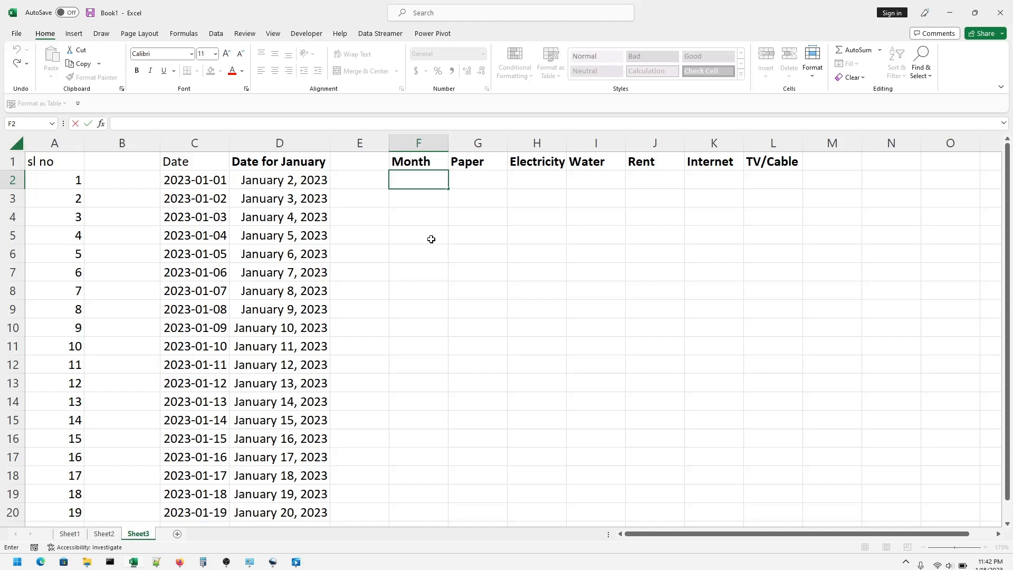
text(10/01/2023)
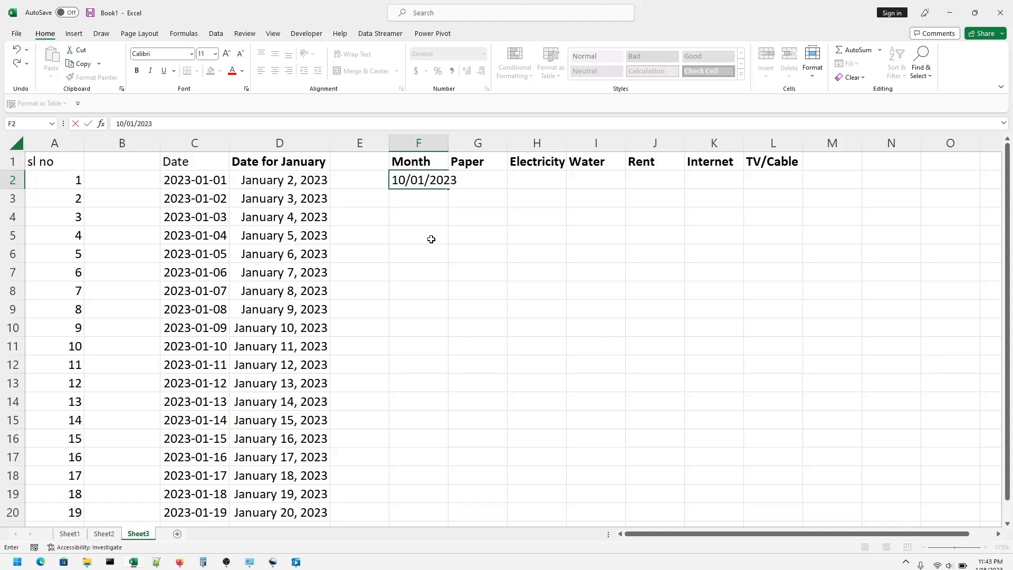
click(432, 239)
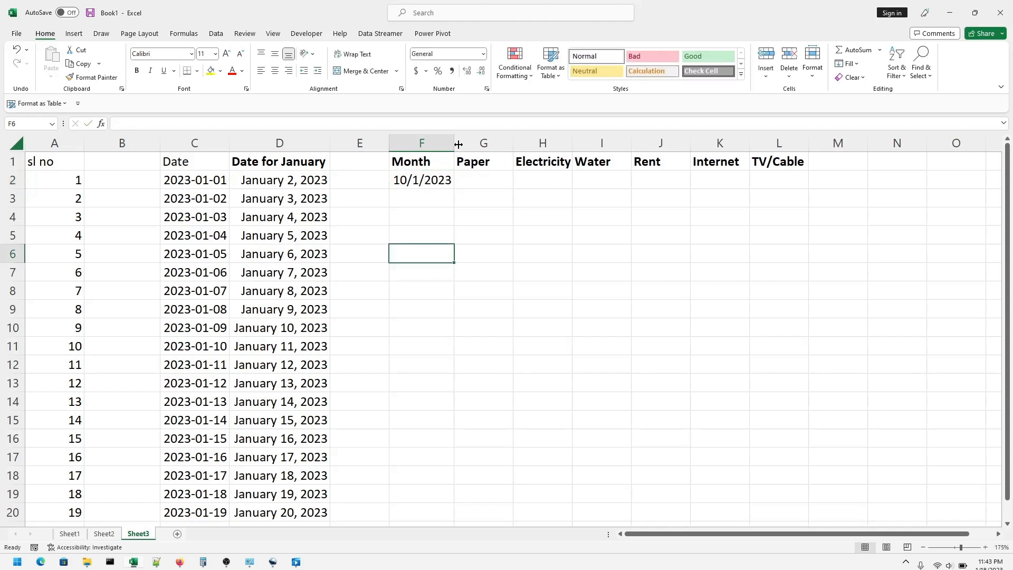
click(500, 245)
click(410, 182)
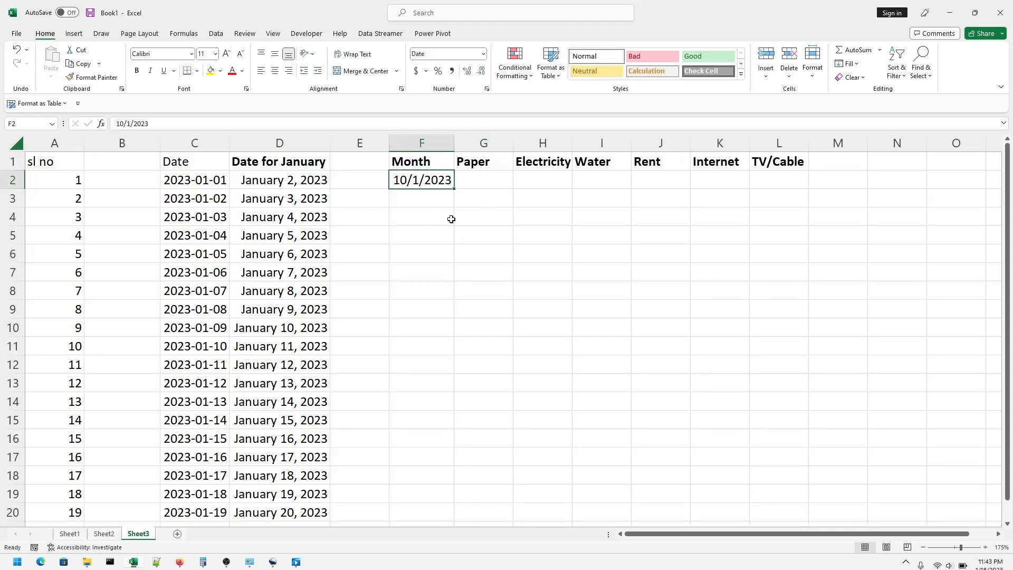
- Enter 200 for Paper in G2 and 600 for Electricity in H2
click(485, 178)
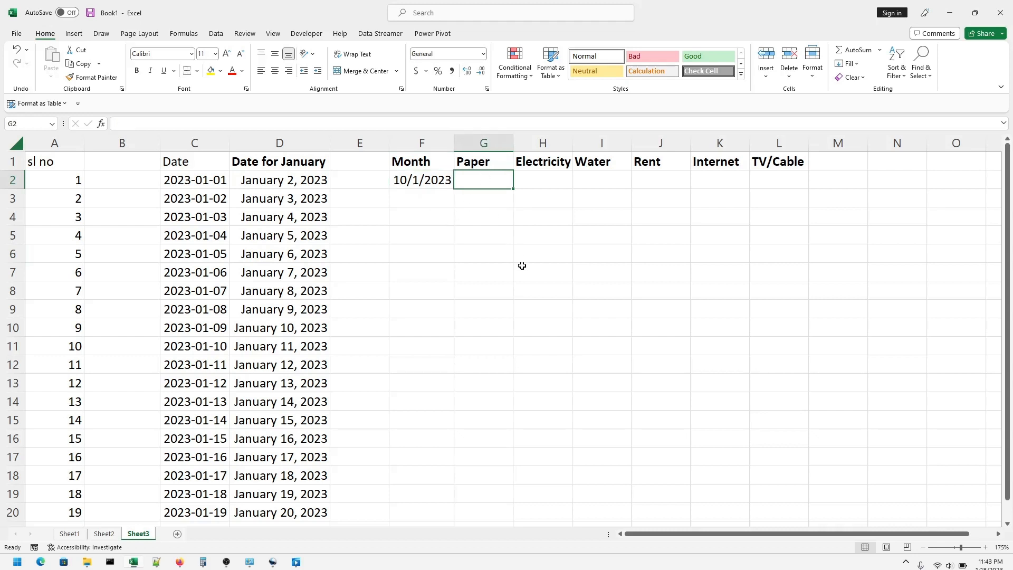
text(200)
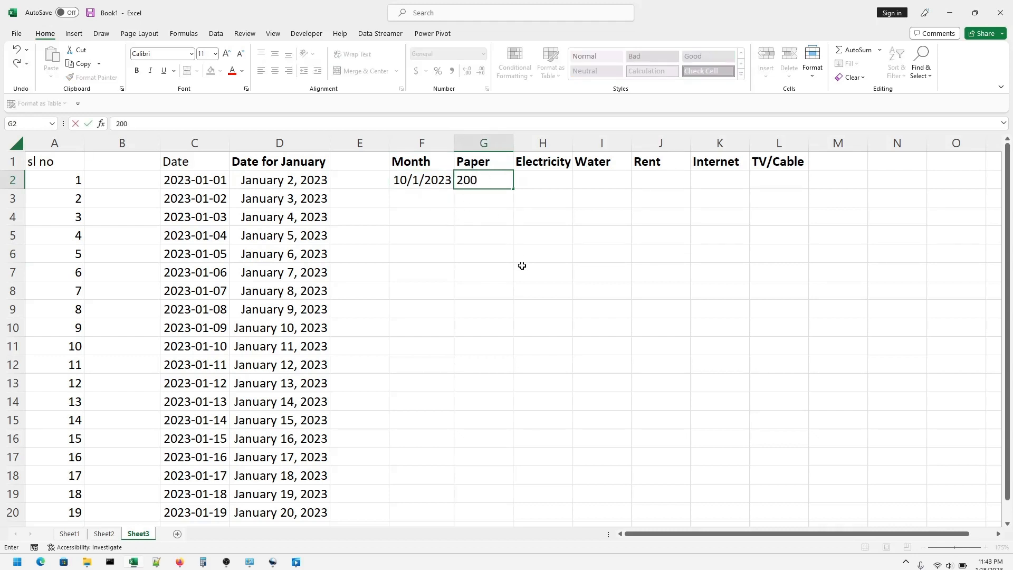
click(524, 267)
click(545, 177)
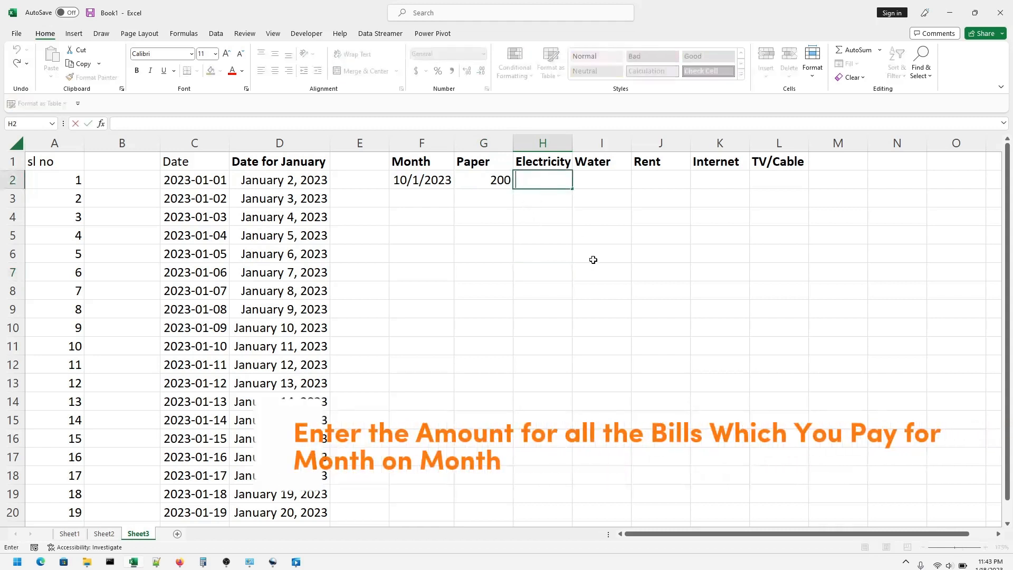
text(600)
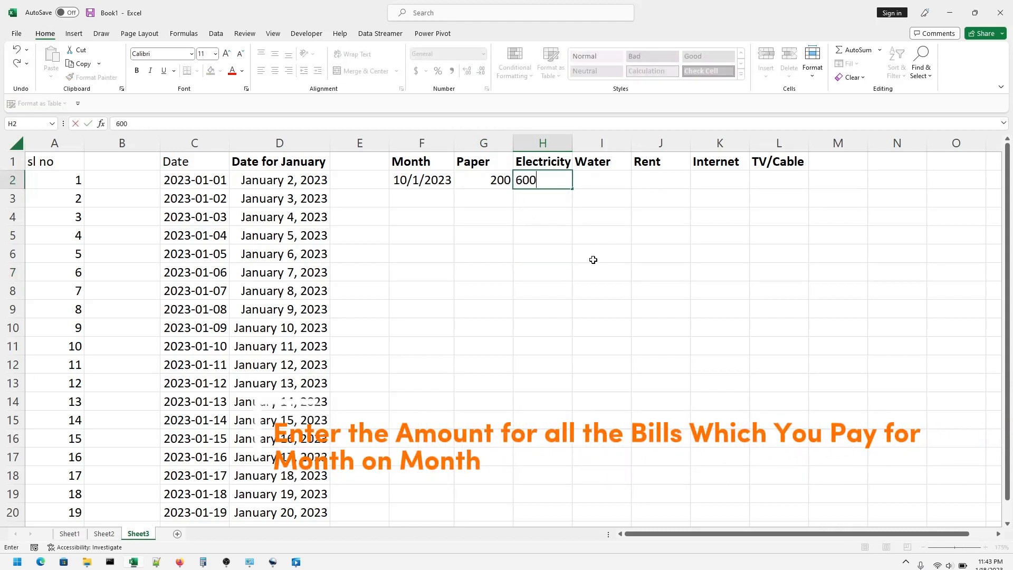
click(593, 260)
- Enter 900 for Water in I2 and 20000 for Rent in J2
double_click(601, 179)
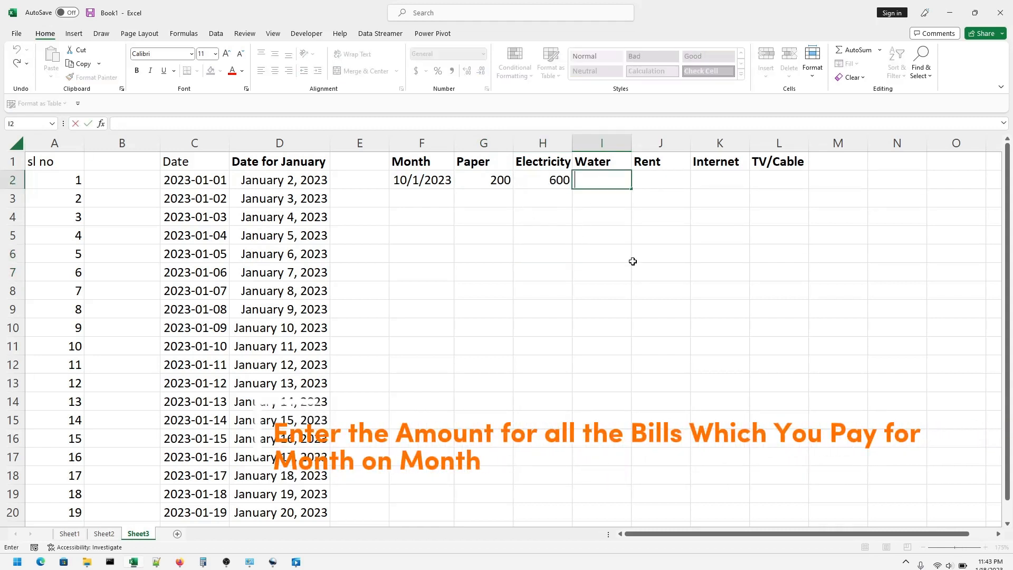
text(900)
click(639, 257)
double_click(656, 179)
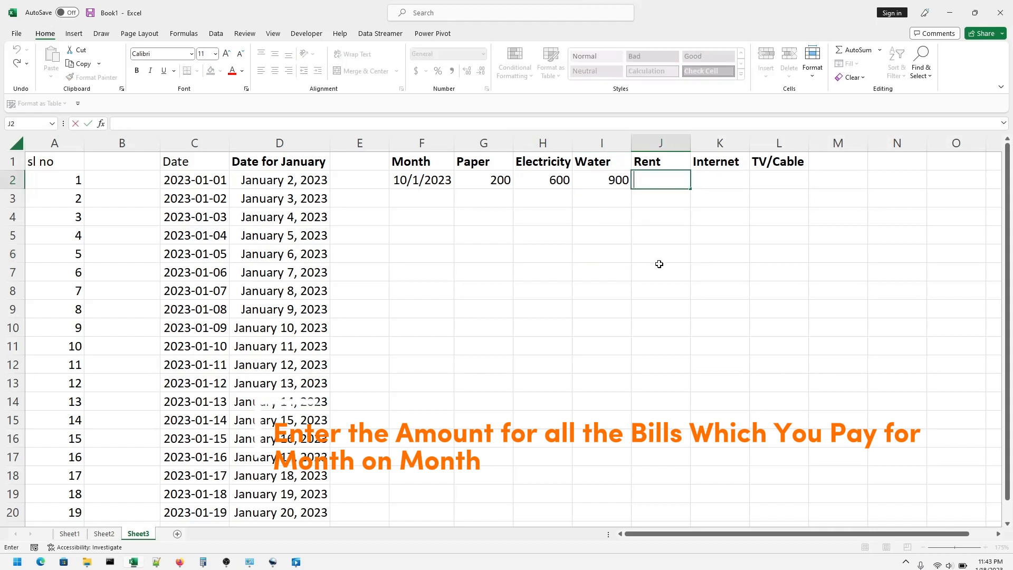
text(20000)
click(659, 264)
- Enter 1000 for Internet in K2 and 1000 for TV/Cable in L2
click(715, 181)
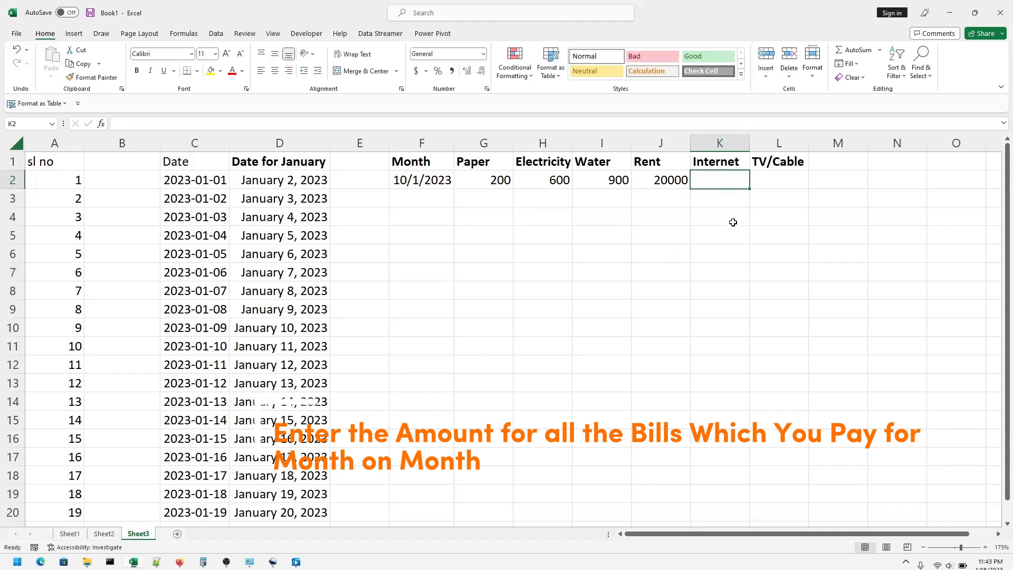
text(1000)
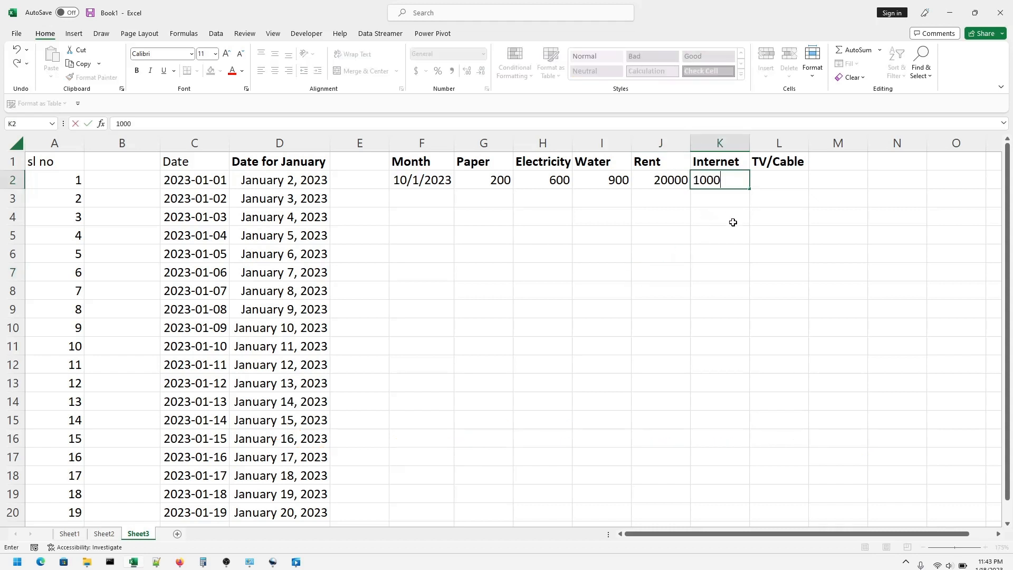
key(Return)
click(771, 180)
text(1000)
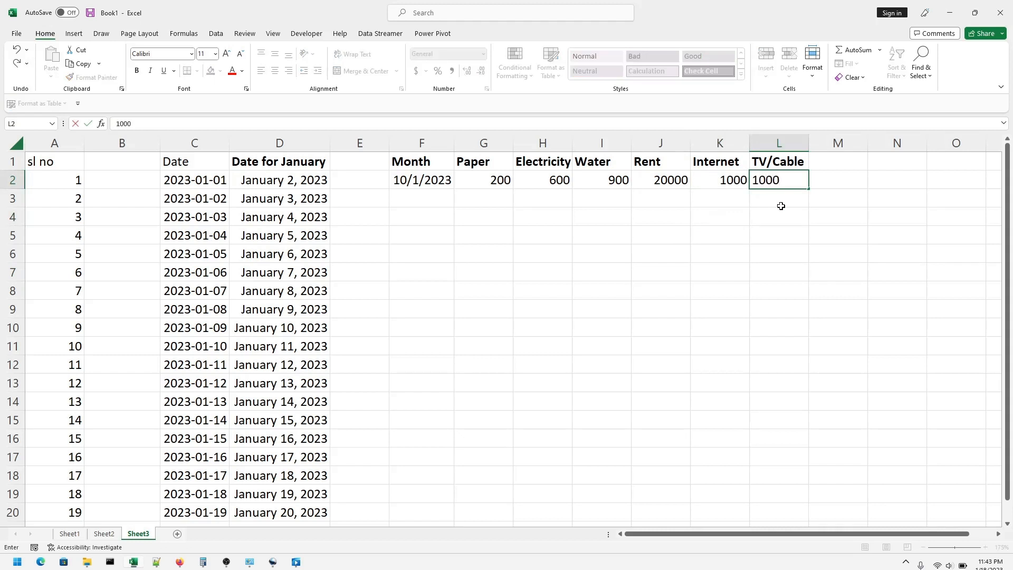
click(456, 279)
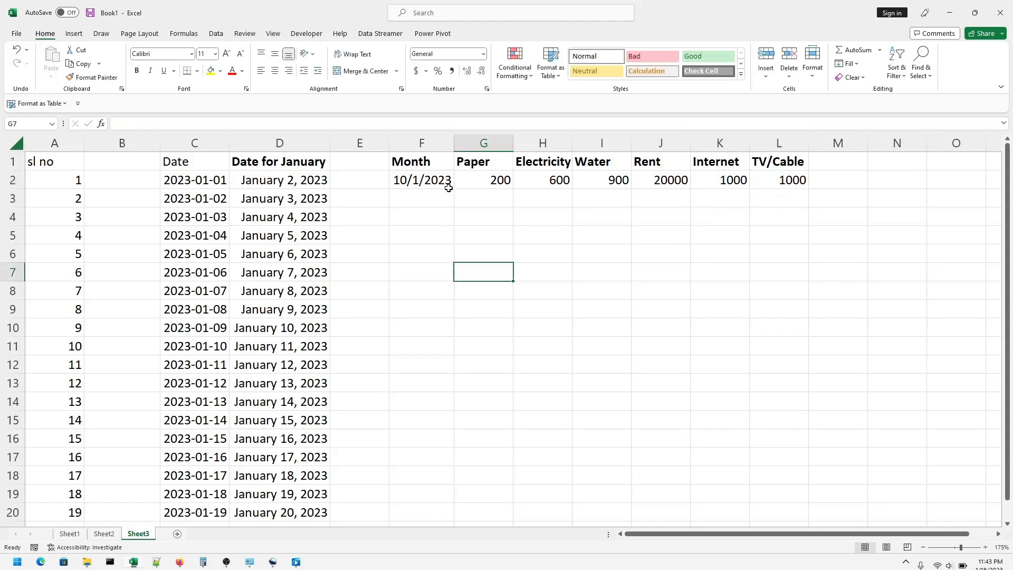
- Fill the date series in the Month column from F2 down to F20 and autofit the column's width
click(448, 188)
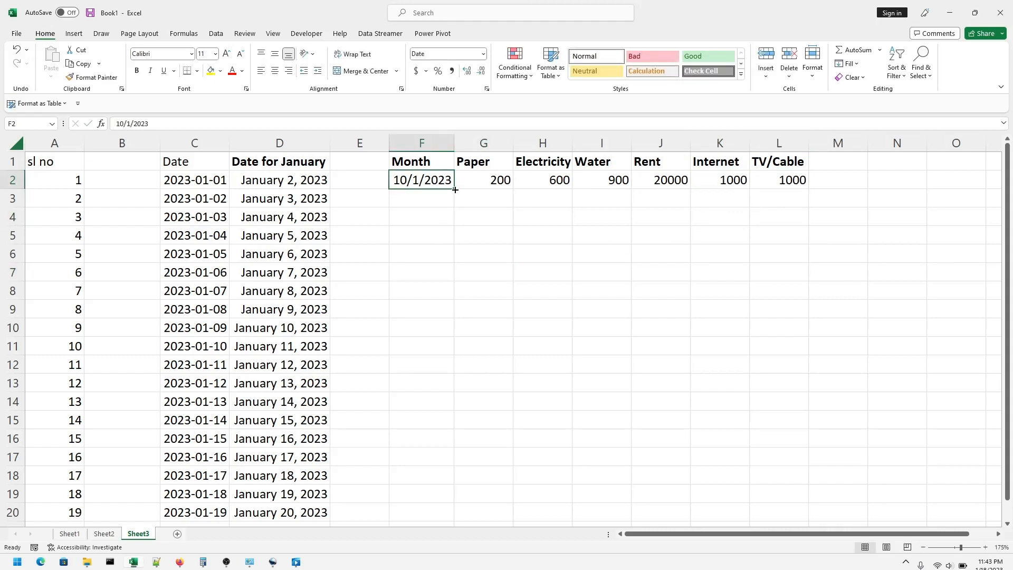
drag(455, 189, 452, 447)
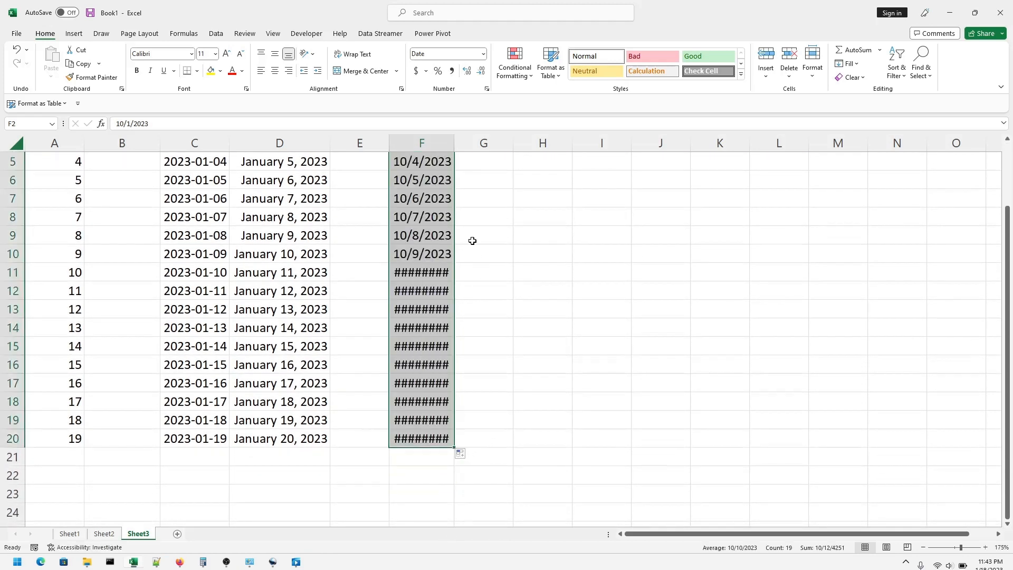
scroll(468, 190, up, 2)
double_click(454, 142)
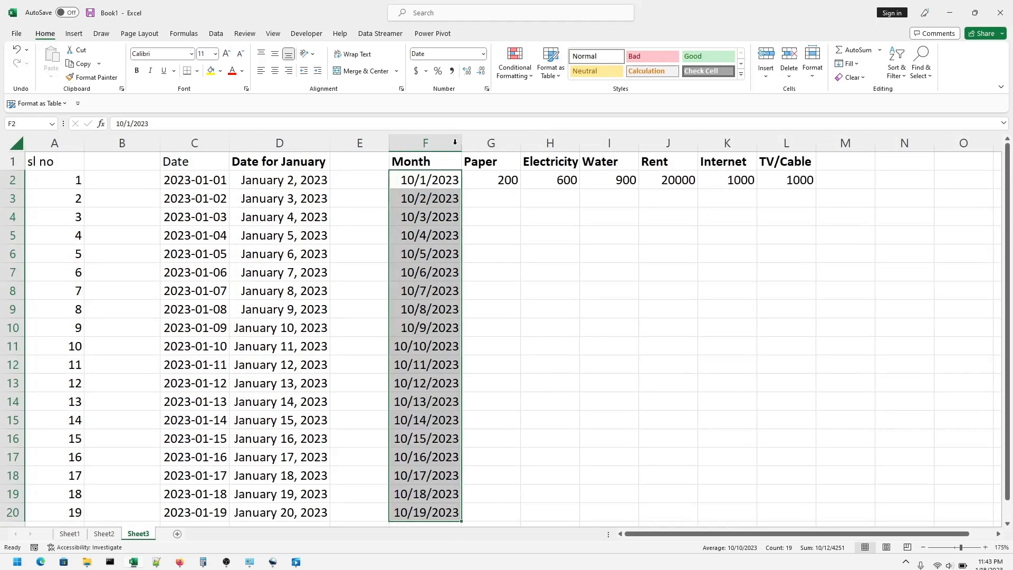
scroll(523, 302, down, 6)
scroll(522, 302, up, 6)
click(516, 291)
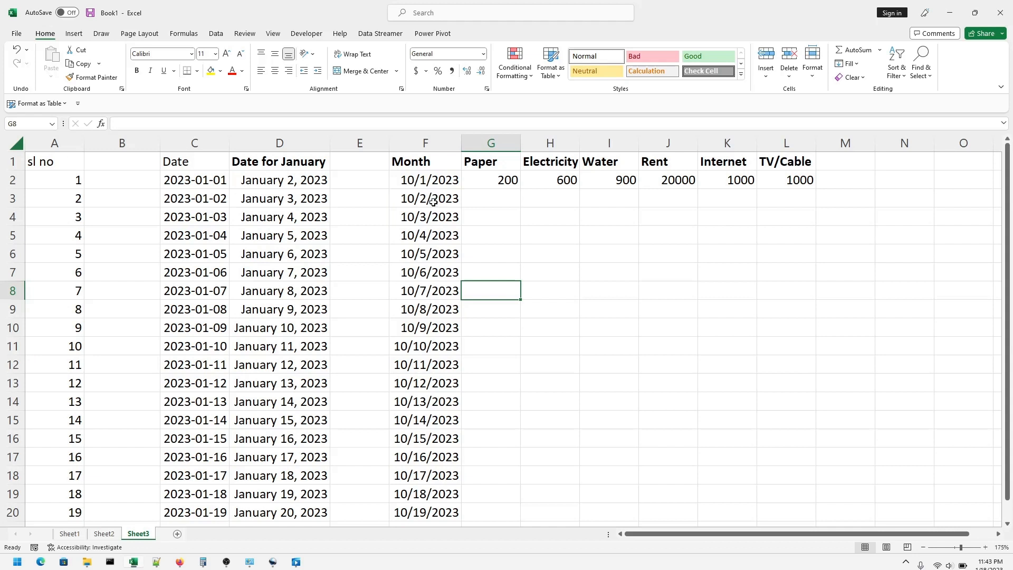
click(418, 182)
drag(418, 183, 421, 523)
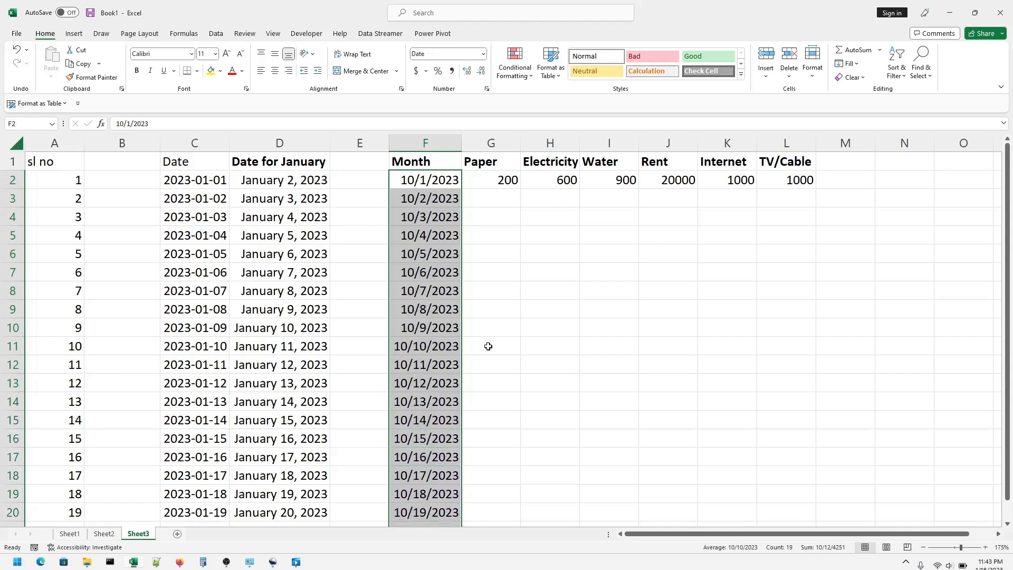
click(489, 328)
drag(425, 180, 422, 522)
click(494, 420)
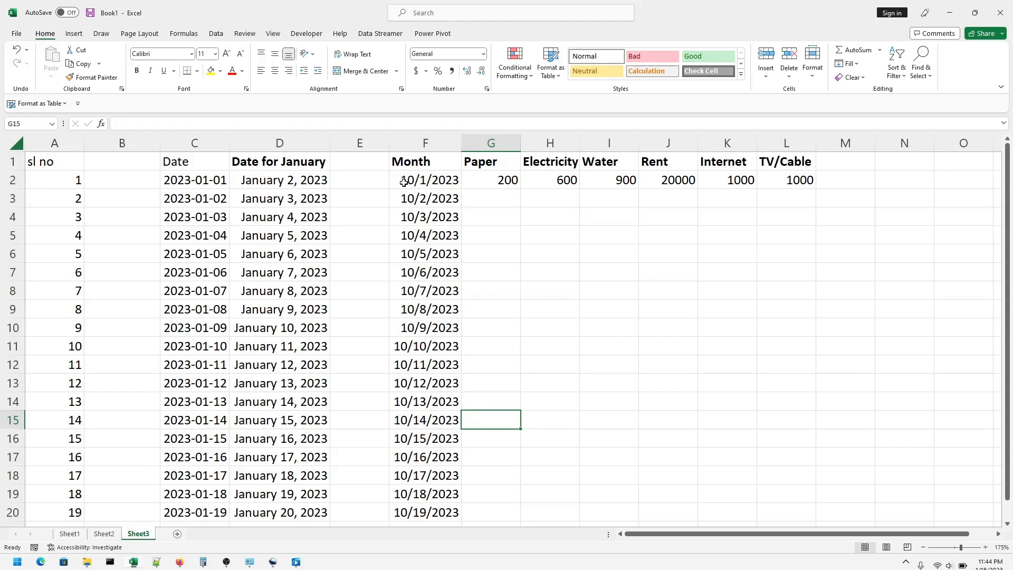
- Format the first Month date in F2 with the date type "March 14, 2012"
click(404, 183)
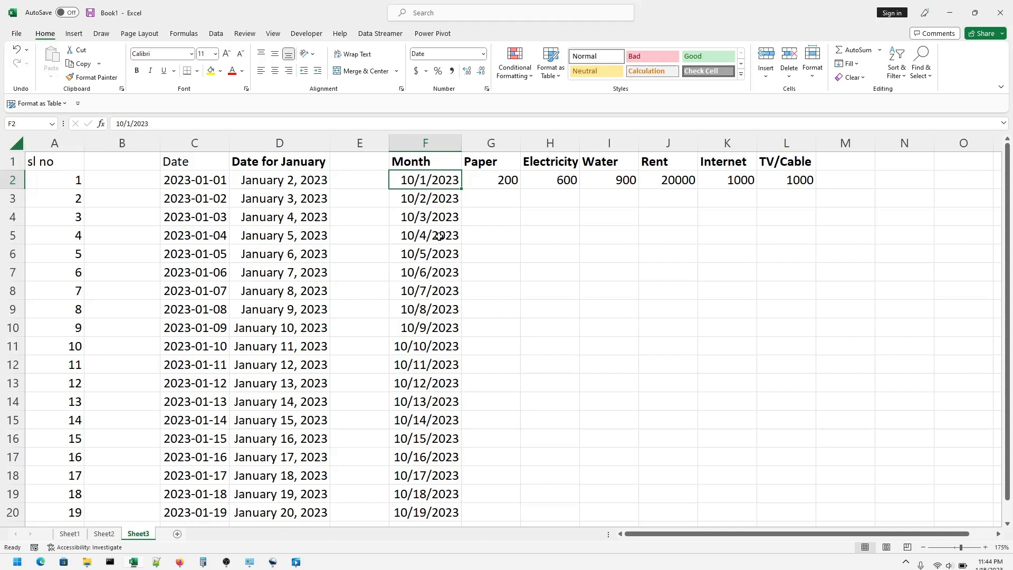
right_click(433, 179)
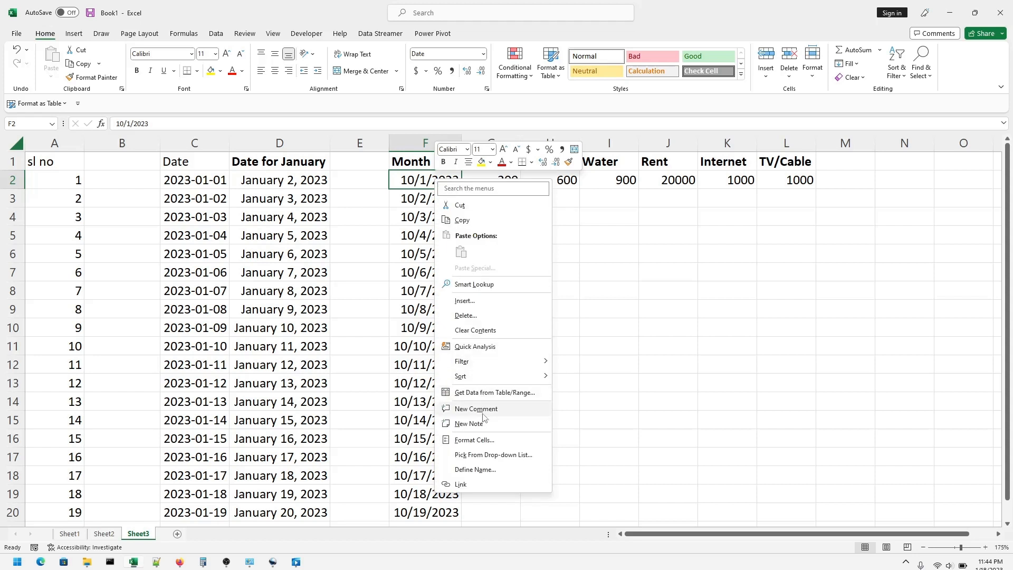
click(484, 441)
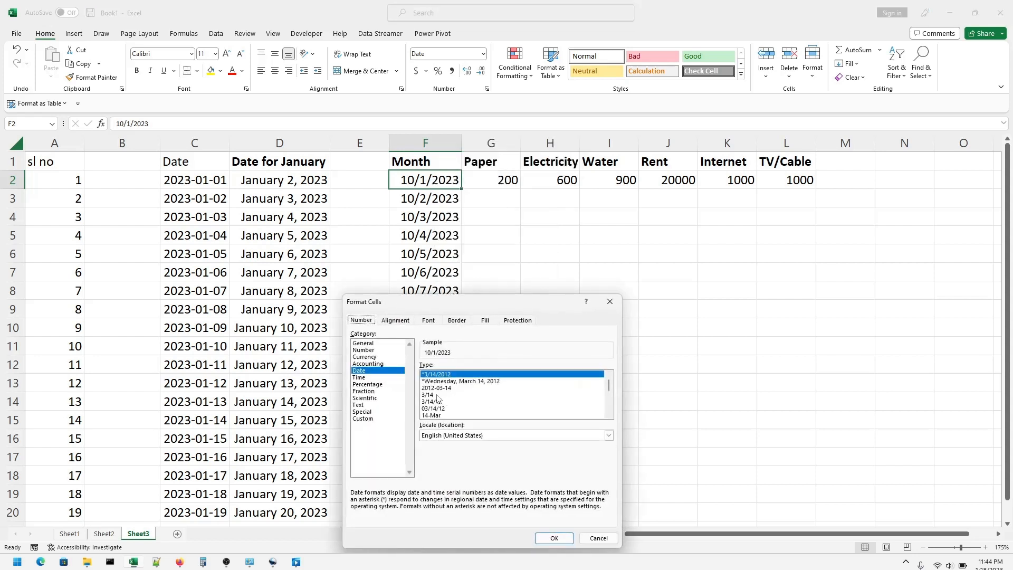
scroll(512, 413, down, 2)
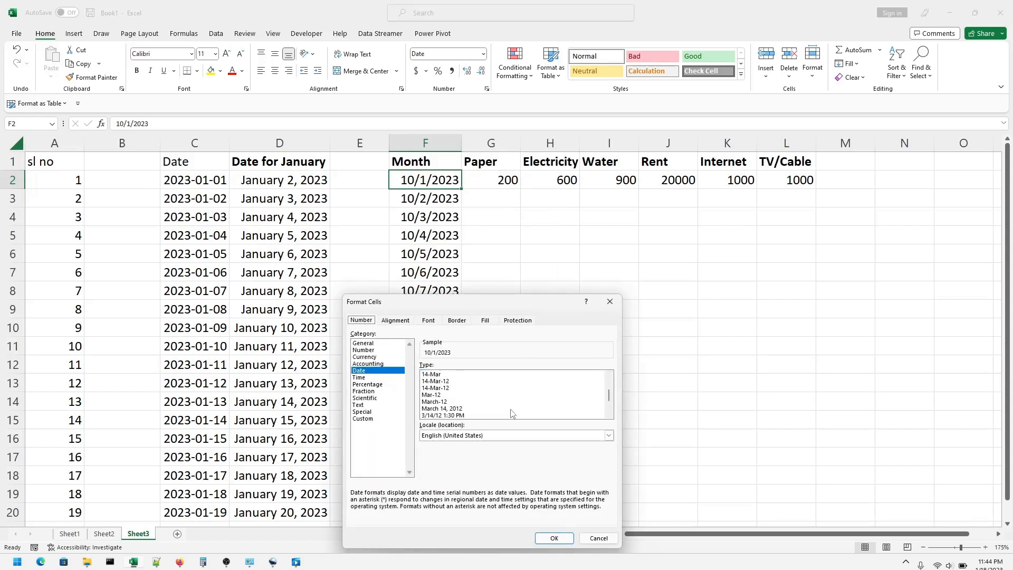
scroll(512, 413, down, 2)
scroll(512, 414, up, 4)
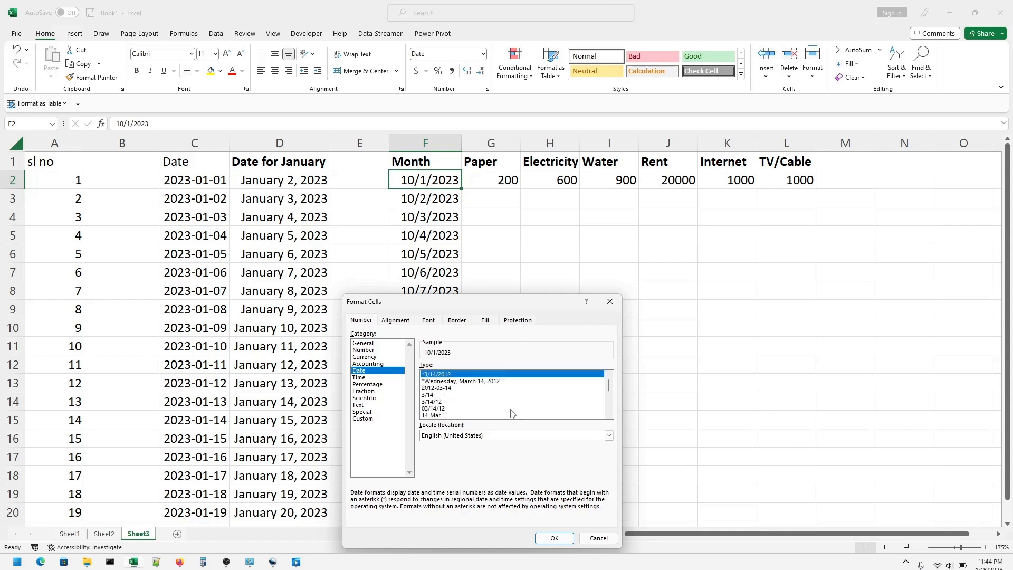
scroll(512, 414, down, 3)
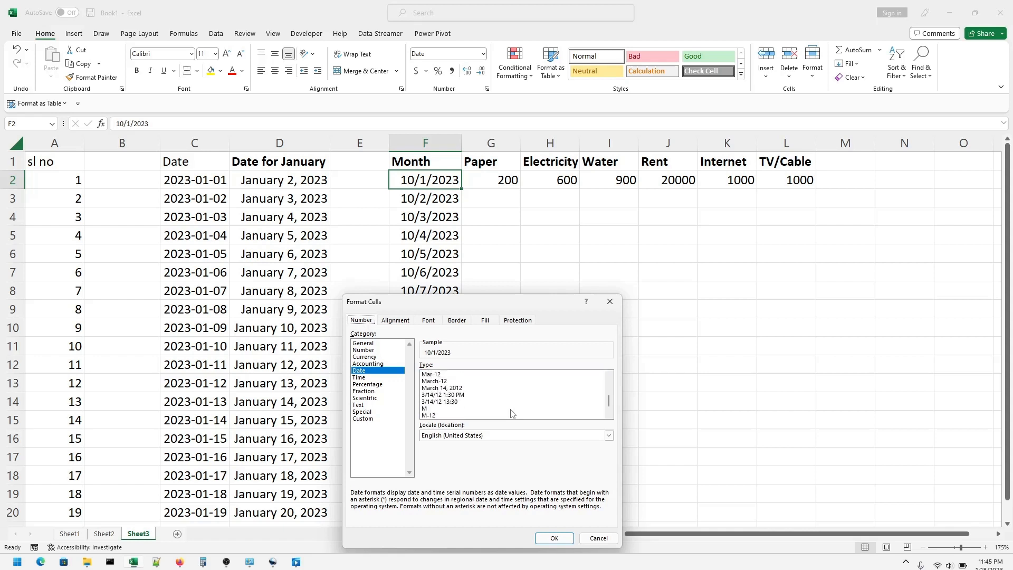
scroll(512, 413, down, 1)
scroll(512, 414, up, 5)
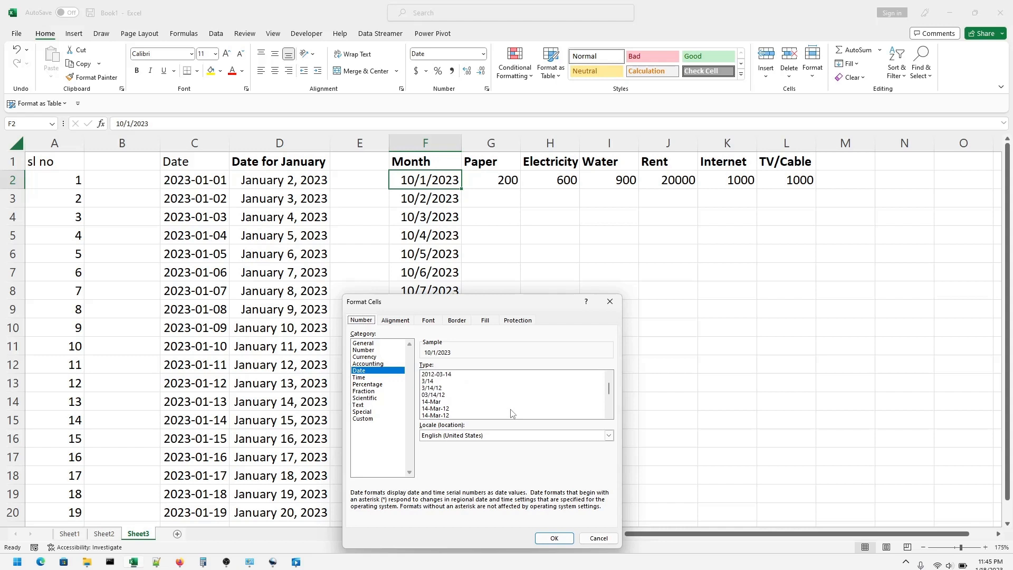
scroll(512, 413, down, 1)
scroll(511, 413, up, 1)
scroll(511, 413, down, 2)
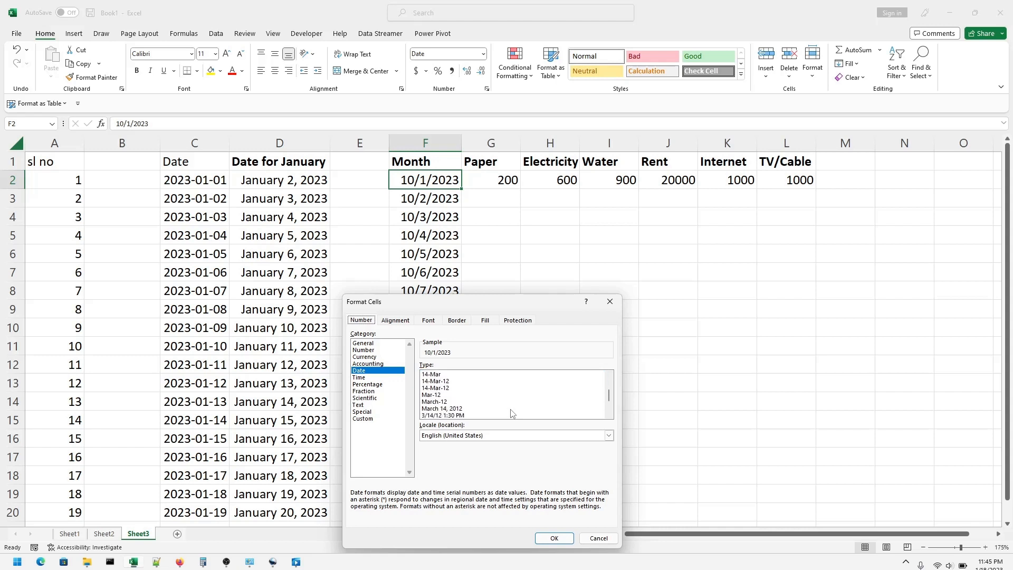
click(436, 409)
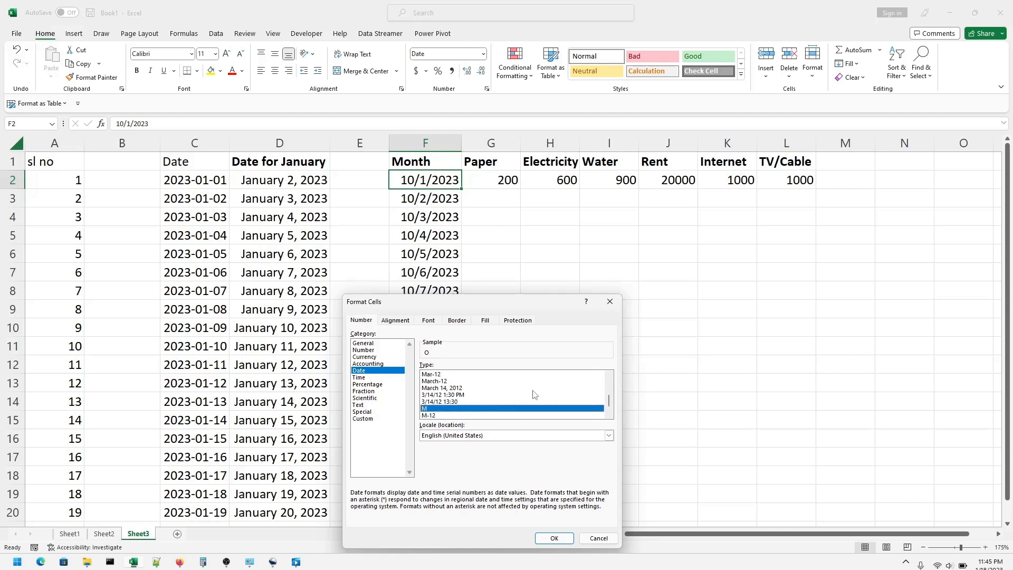
scroll(505, 390, down, 1)
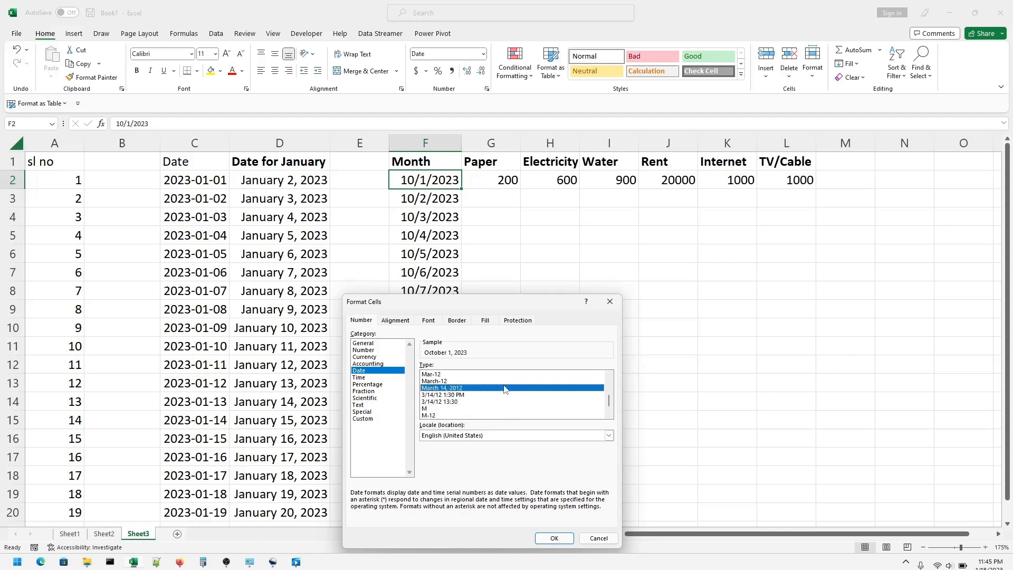
click(554, 539)
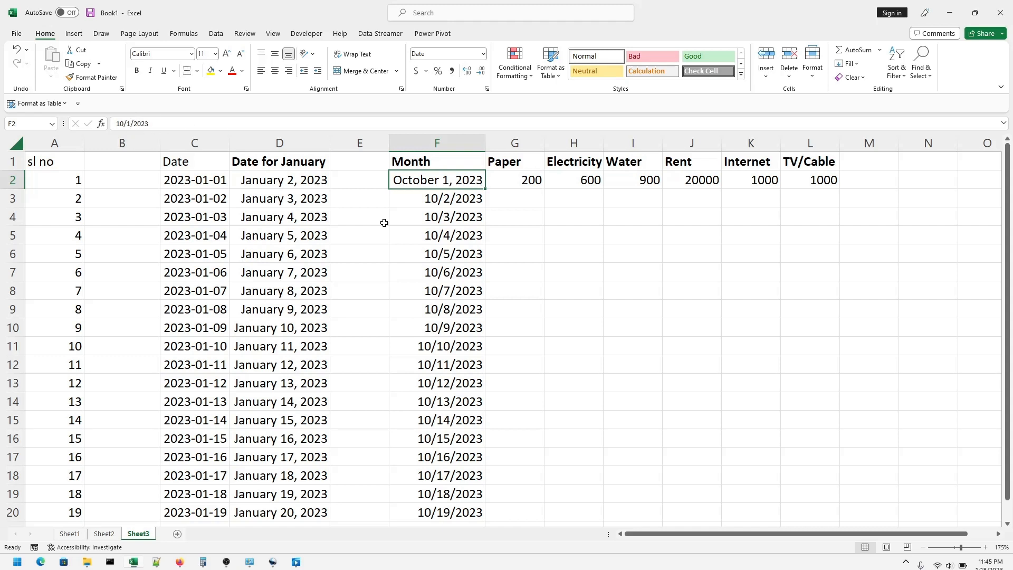
- Change the date in F2 to 10/10/2023
click(124, 124)
key(BackSpace)
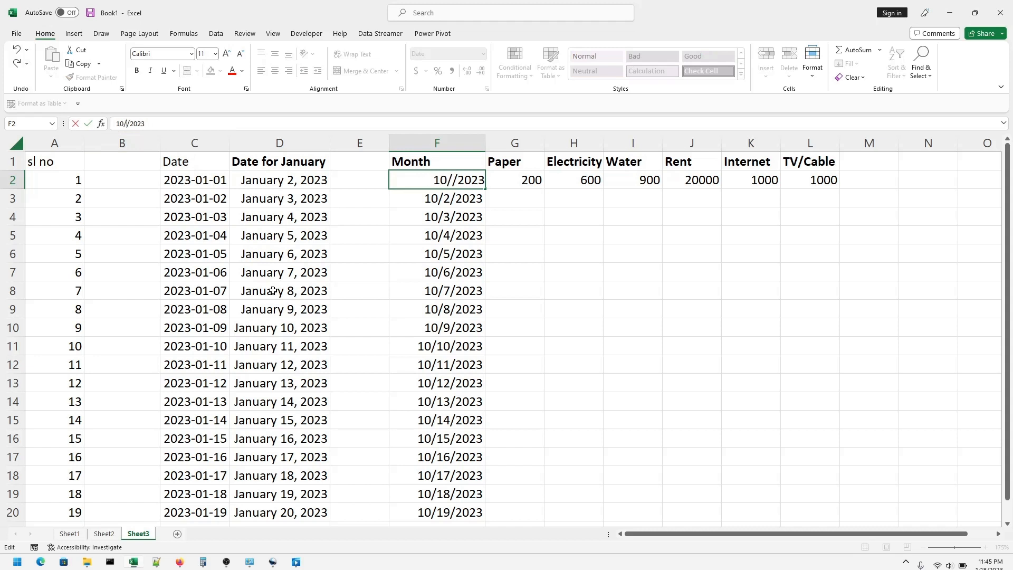
text(10)
click(409, 346)
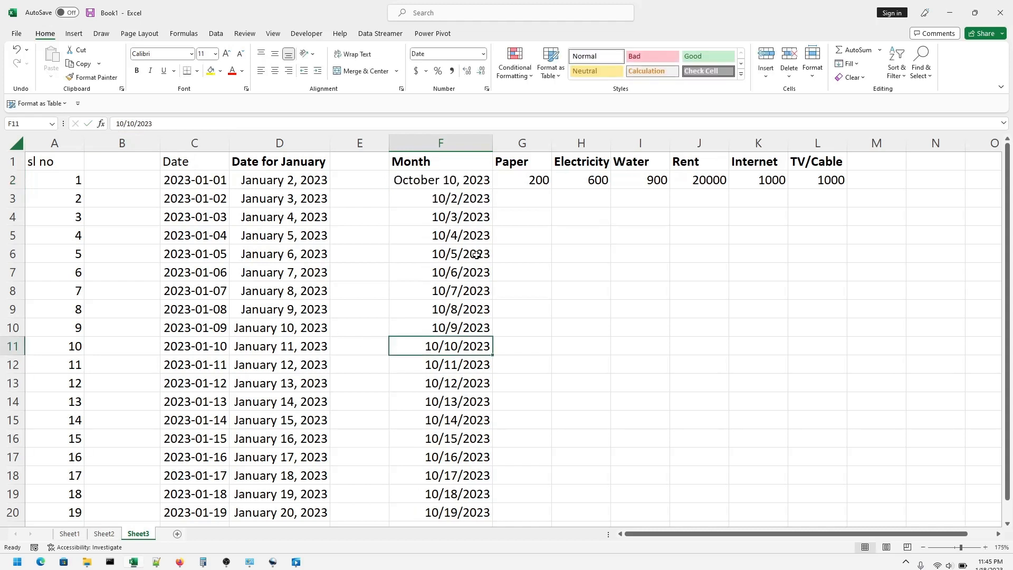
click(544, 214)
- Fill the Month column from F2 down to F20 in monthly increments and autofit the column's width
click(458, 180)
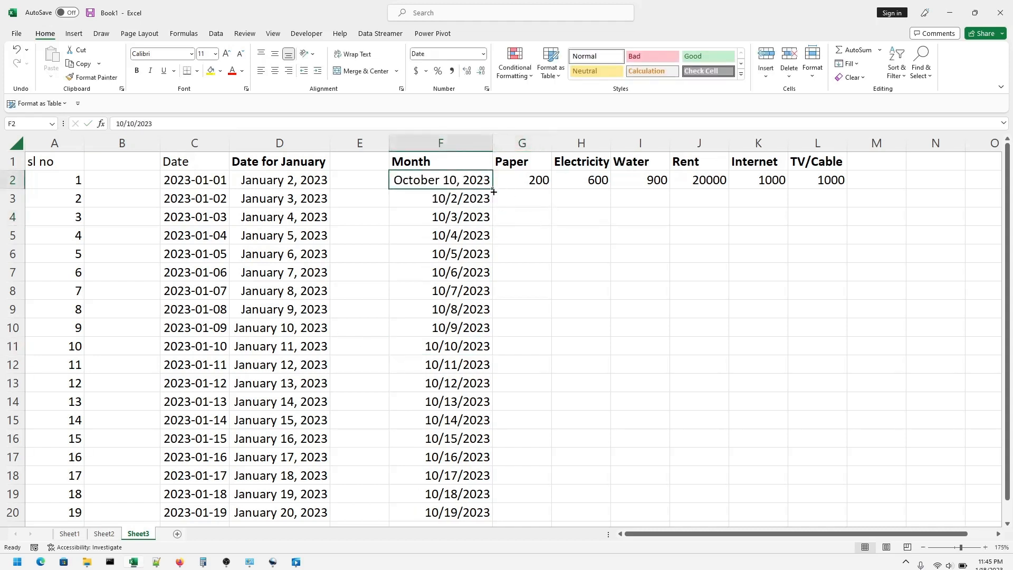
drag(492, 191, 492, 472)
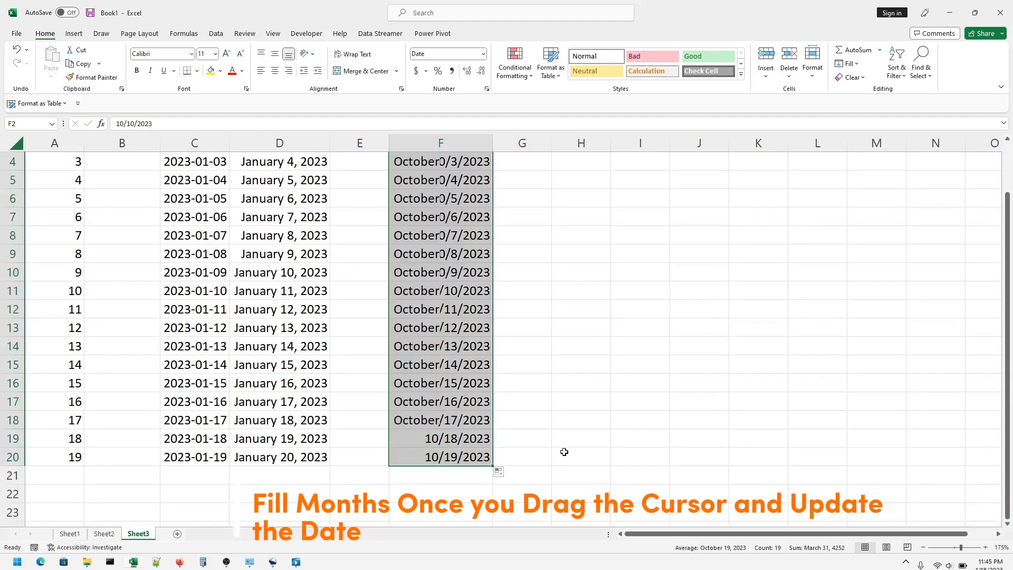
click(502, 474)
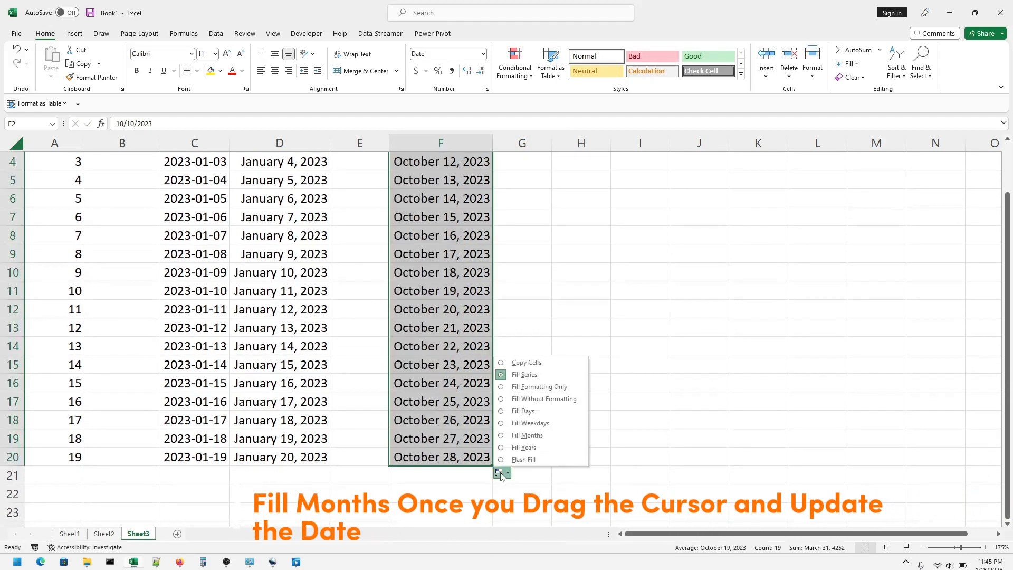
click(523, 436)
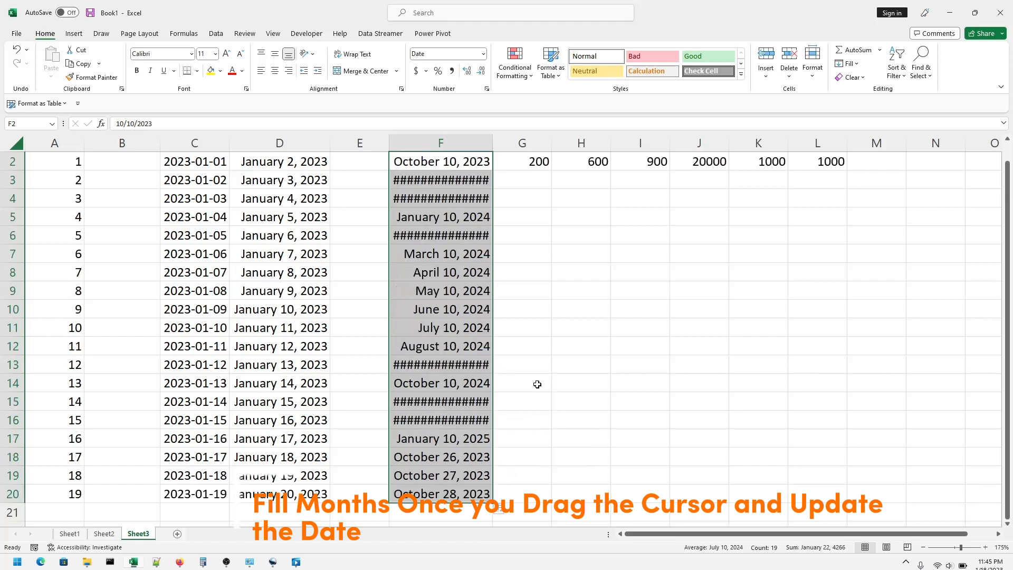
double_click(492, 143)
click(554, 240)
scroll(462, 290, up, 1)
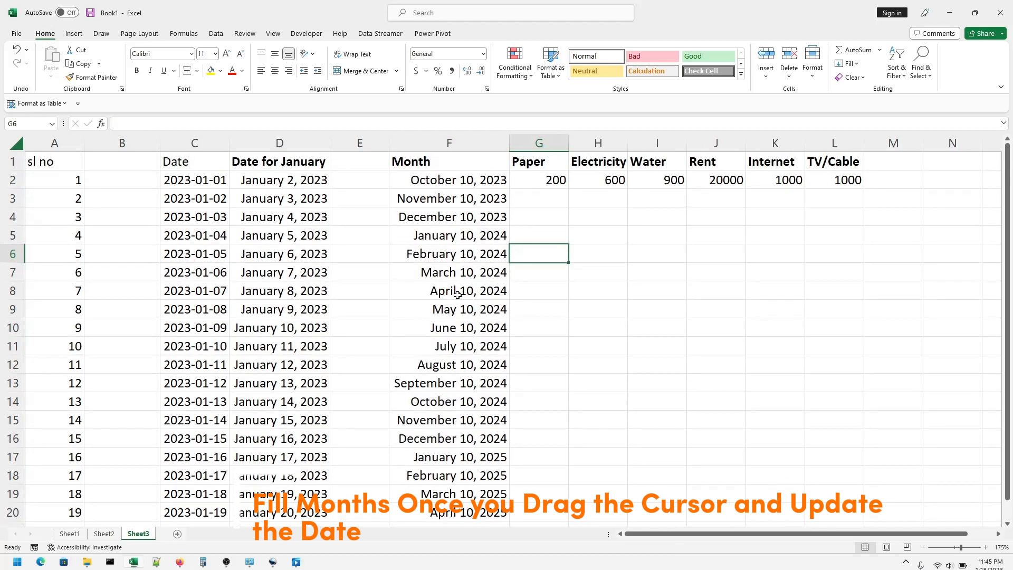
- Review the monthly dates in the Month column from F2 down to F20
click(426, 181)
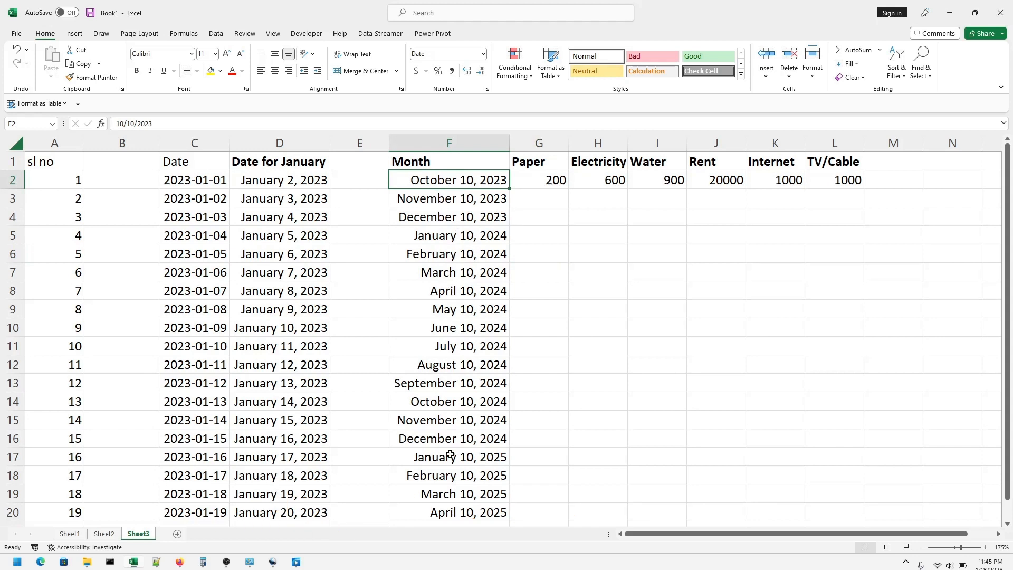
scroll(450, 478, down, 2)
scroll(451, 477, up, 2)
scroll(491, 243, down, 2)
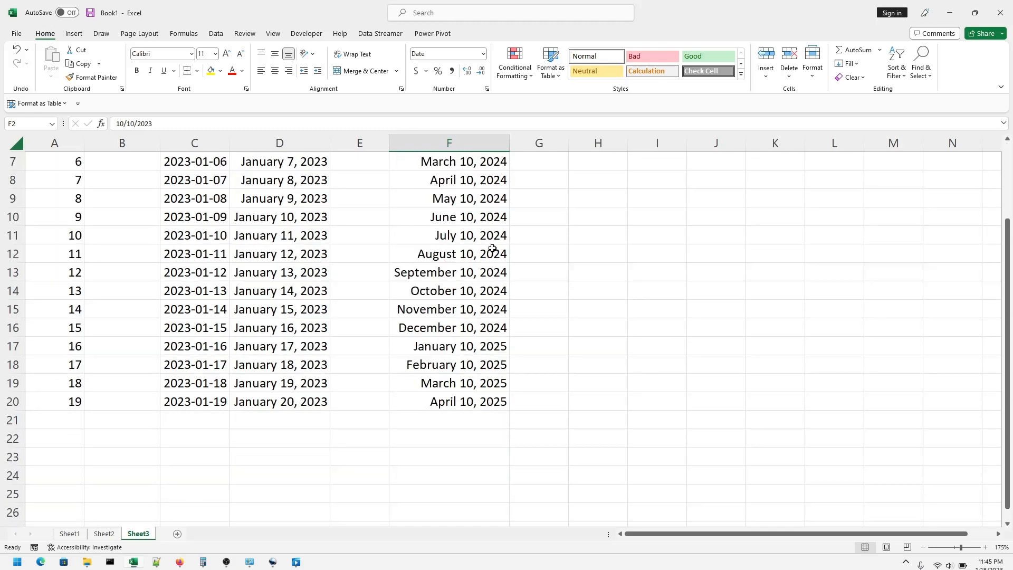
click(468, 405)
scroll(465, 411, up, 2)
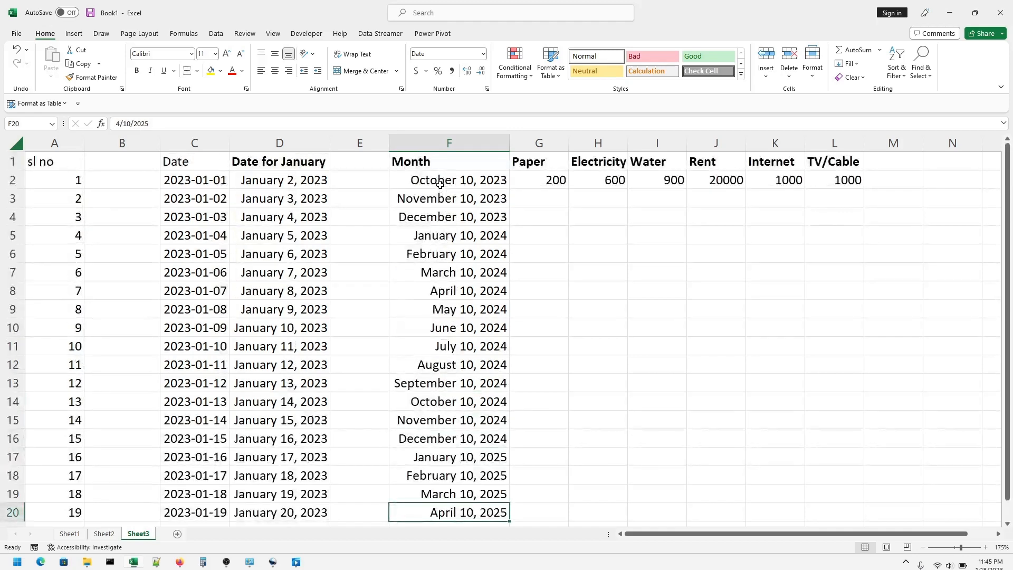
drag(440, 185, 456, 455)
scroll(555, 407, up, 1)
- Change the month of the starting date in F2 to 01, giving 01/10/2023
click(432, 182)
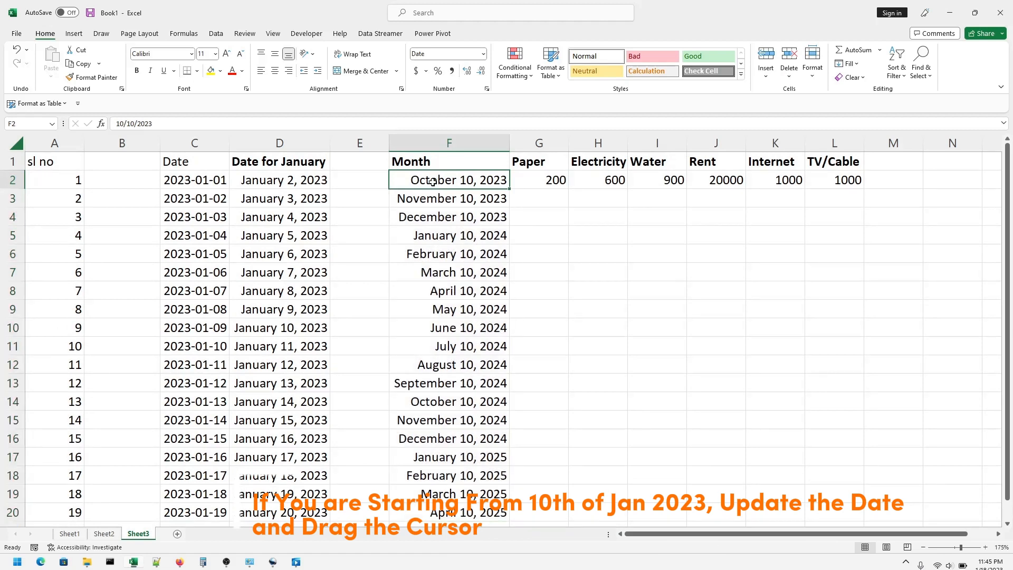
click(124, 124)
key(BackSpace)
key(BackSpace)
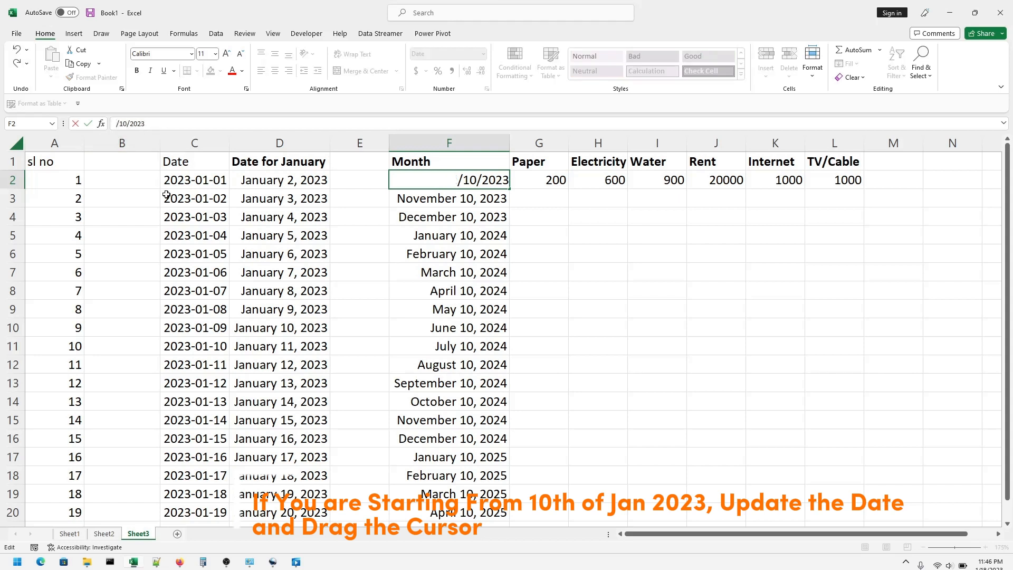
text(01)
click(528, 247)
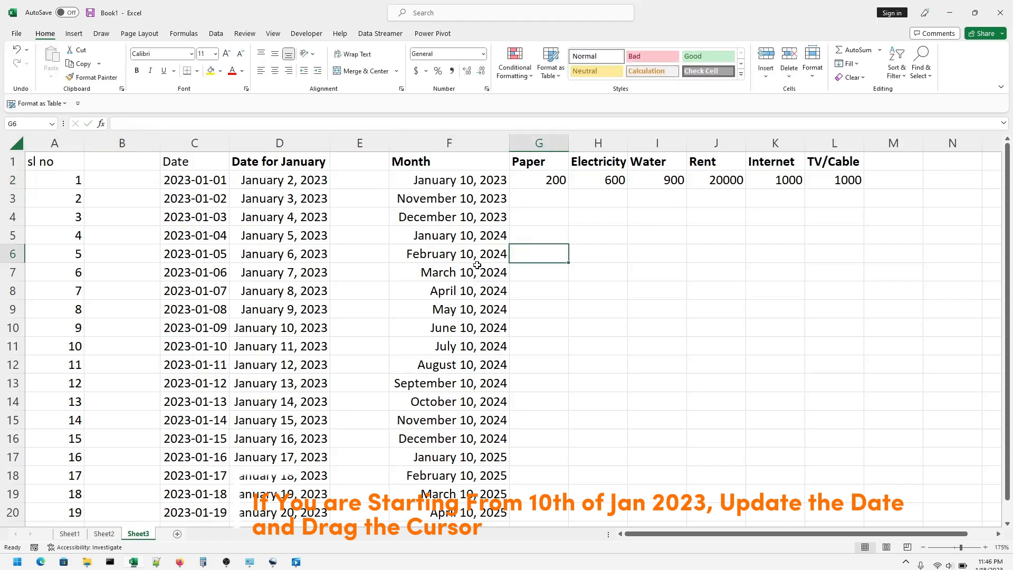
- Refill the Month column from F2 down to F20 with the Fill Months option
click(442, 179)
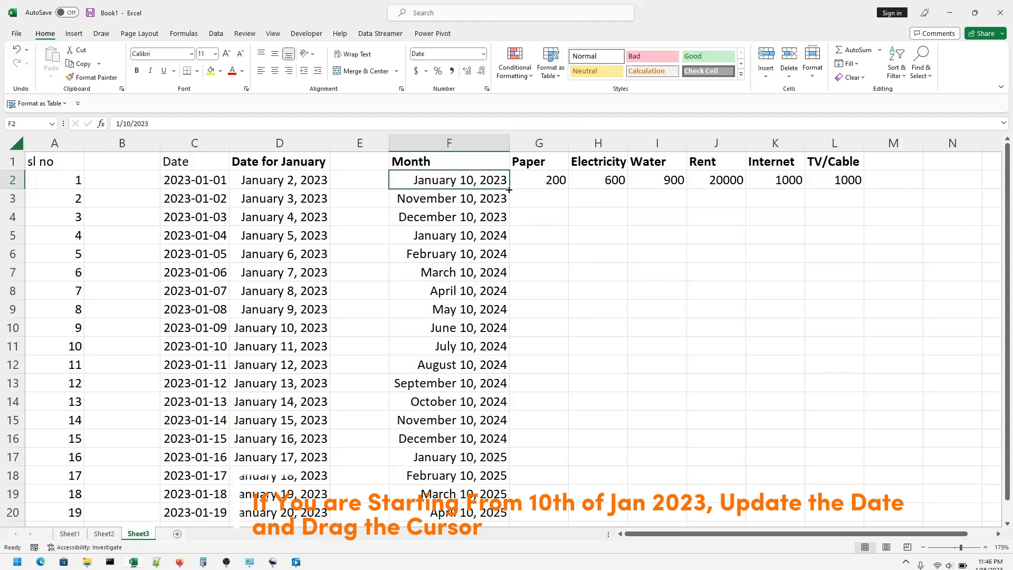
drag(509, 189, 507, 462)
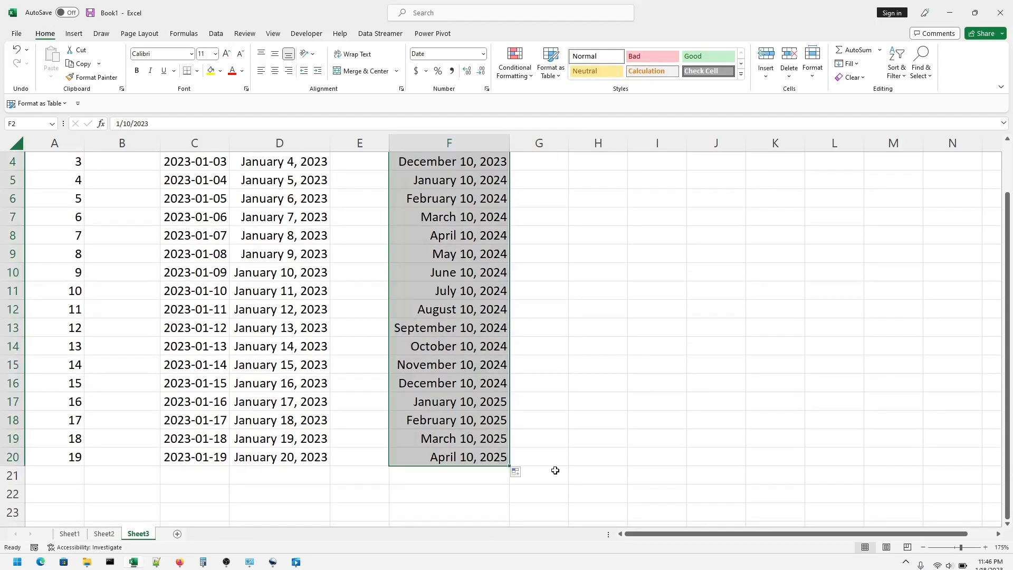
click(519, 473)
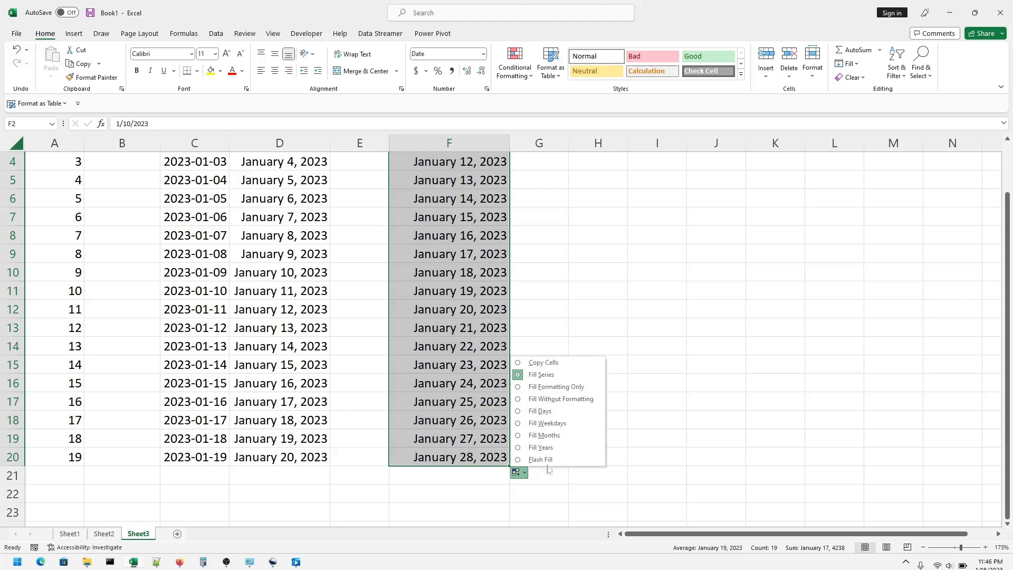
click(544, 435)
scroll(565, 369, up, 1)
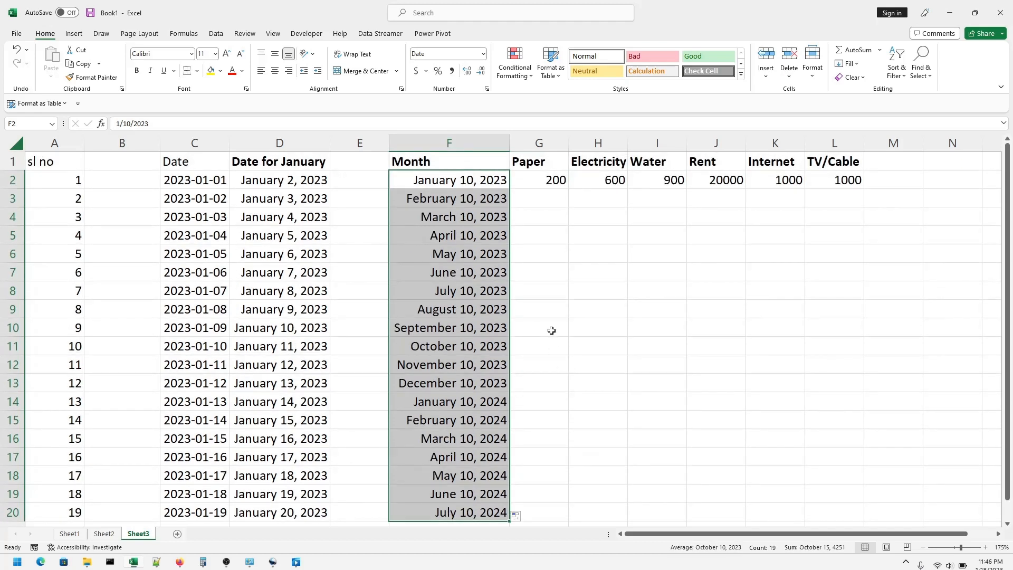
click(550, 330)
- Copy the bill amounts in G2:L2 and paste them into G3:L20 for all remaining months
click(454, 178)
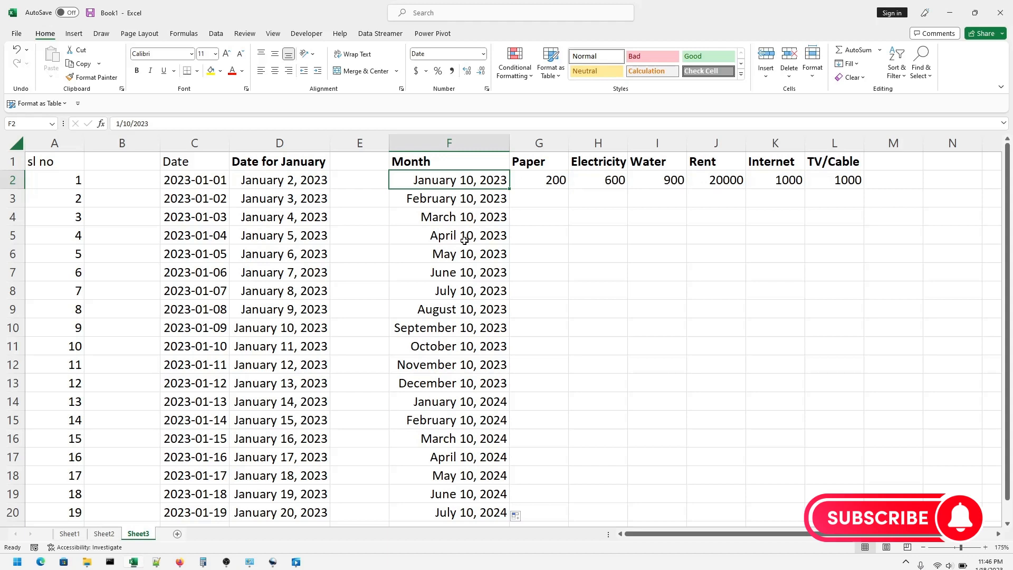
scroll(473, 272, down, 4)
scroll(610, 260, up, 4)
drag(549, 184, 806, 180)
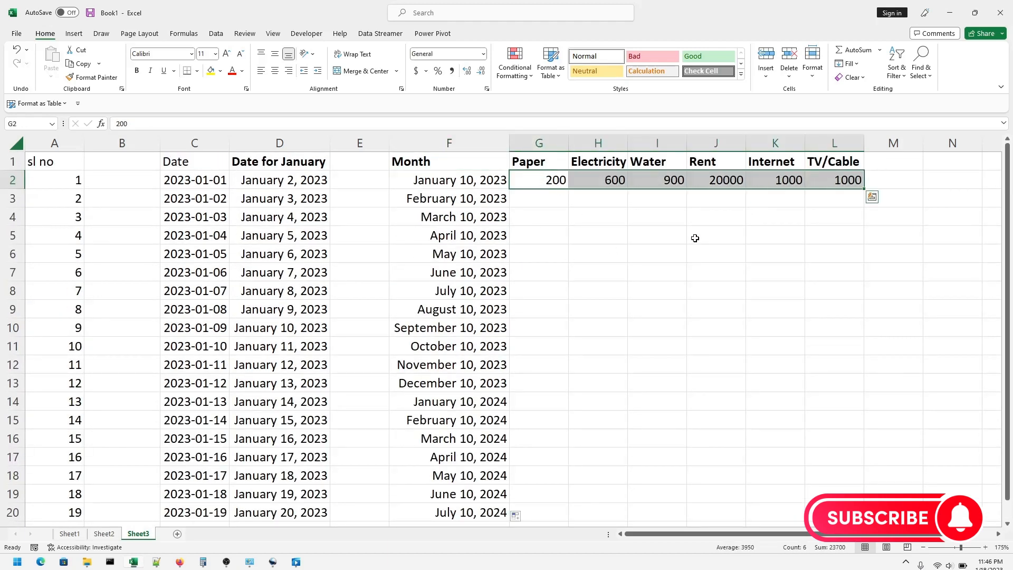
key(ctrl+c)
scroll(693, 242, down, 1)
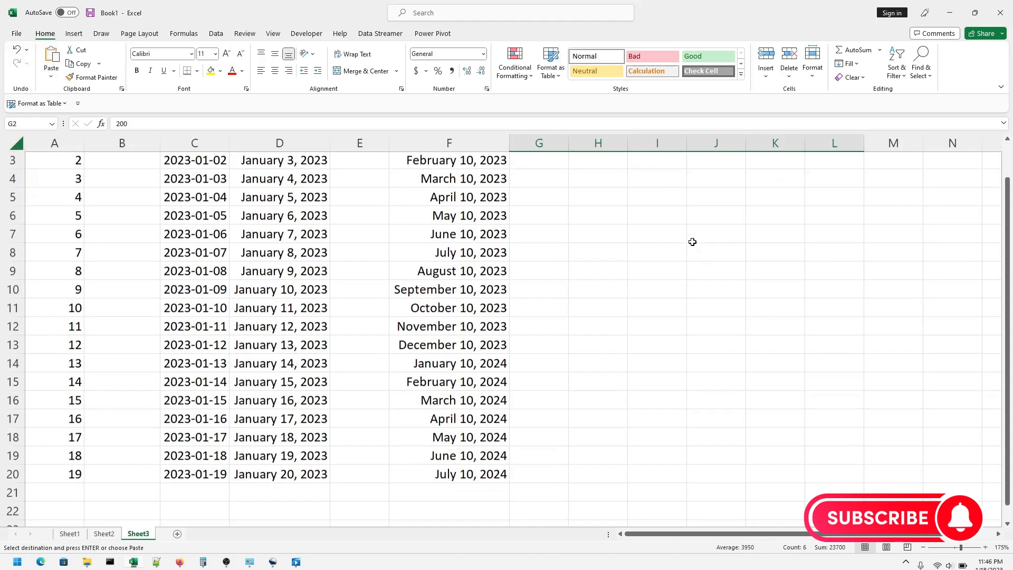
scroll(672, 242, up, 1)
drag(538, 198, 841, 439)
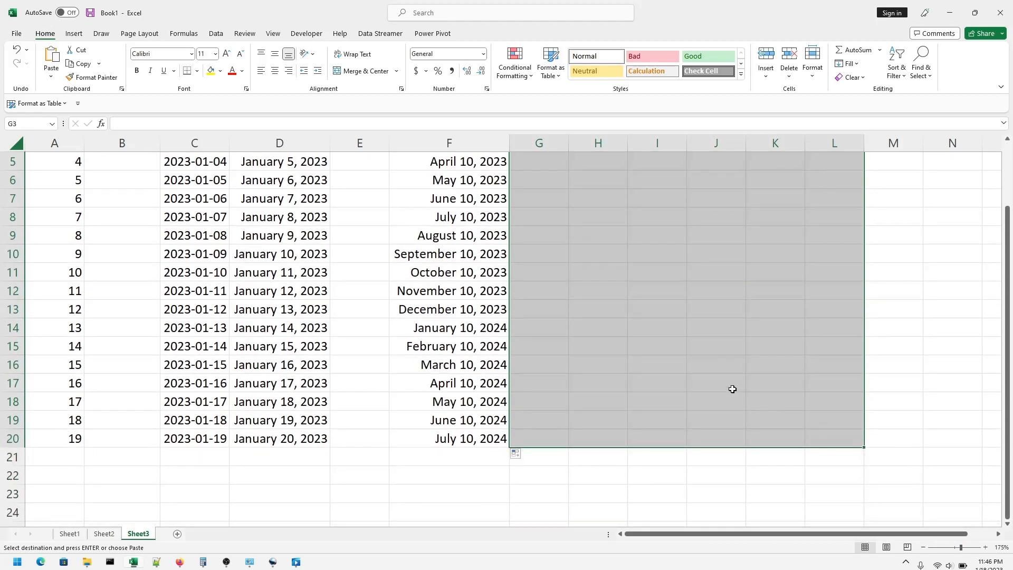
key(ctrl+v)
click(640, 342)
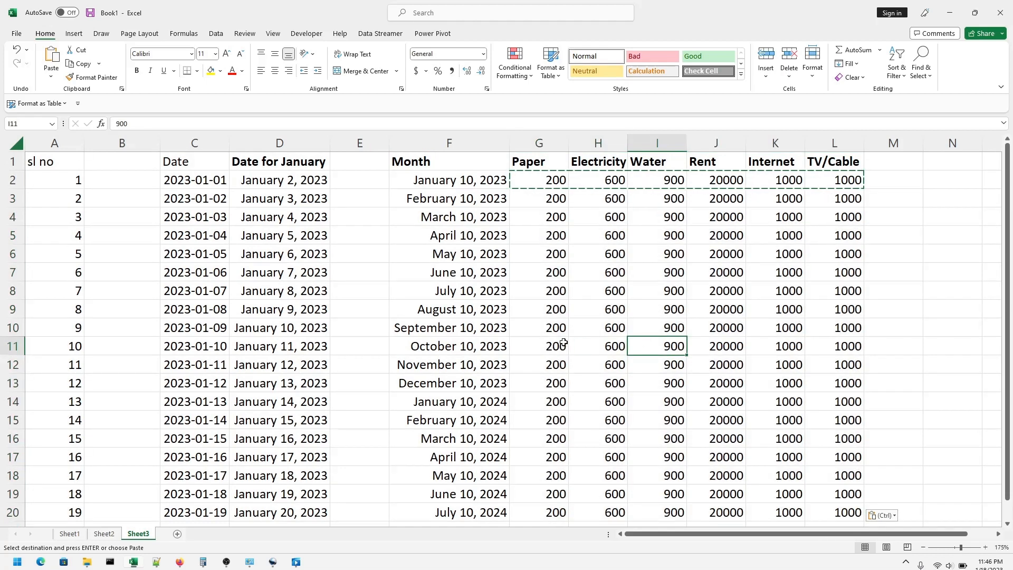
key(Escape)
scroll(526, 314, down, 3)
scroll(526, 314, up, 3)
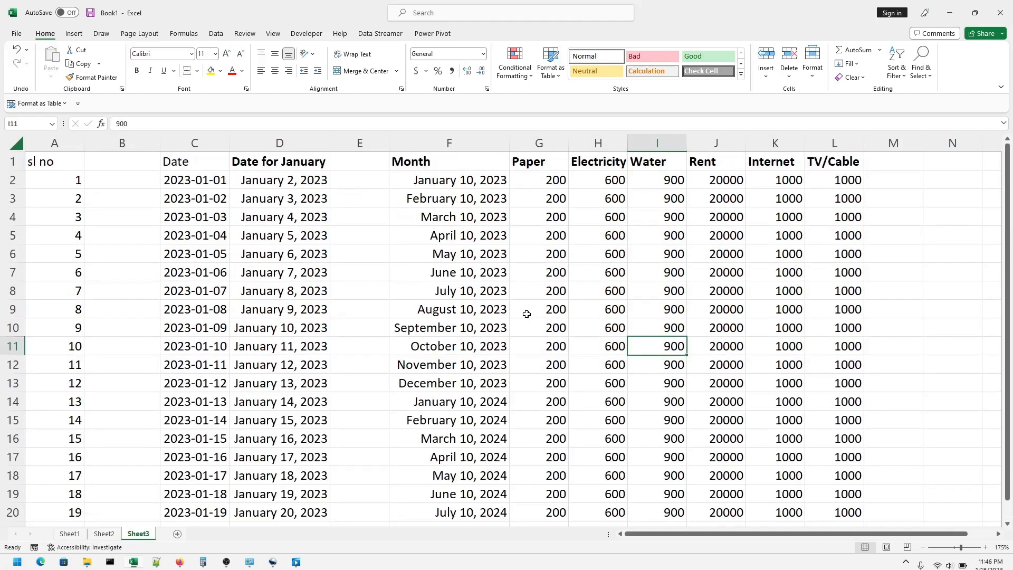
scroll(527, 314, down, 2)
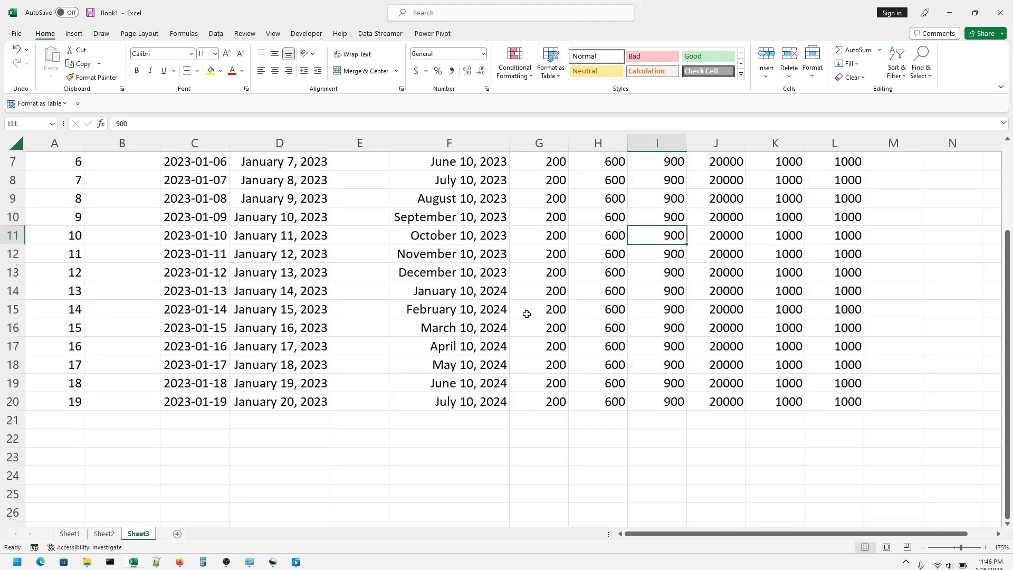